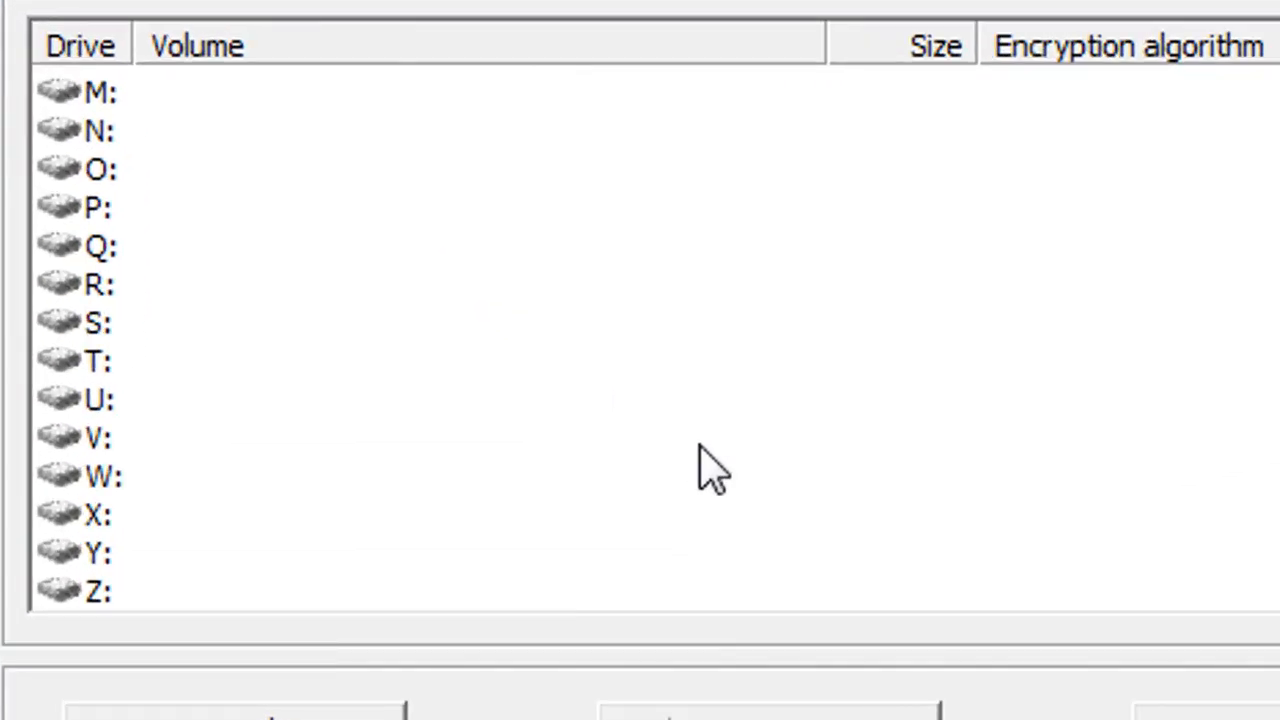
Select drive letter V: in the drive list
click(700, 447)
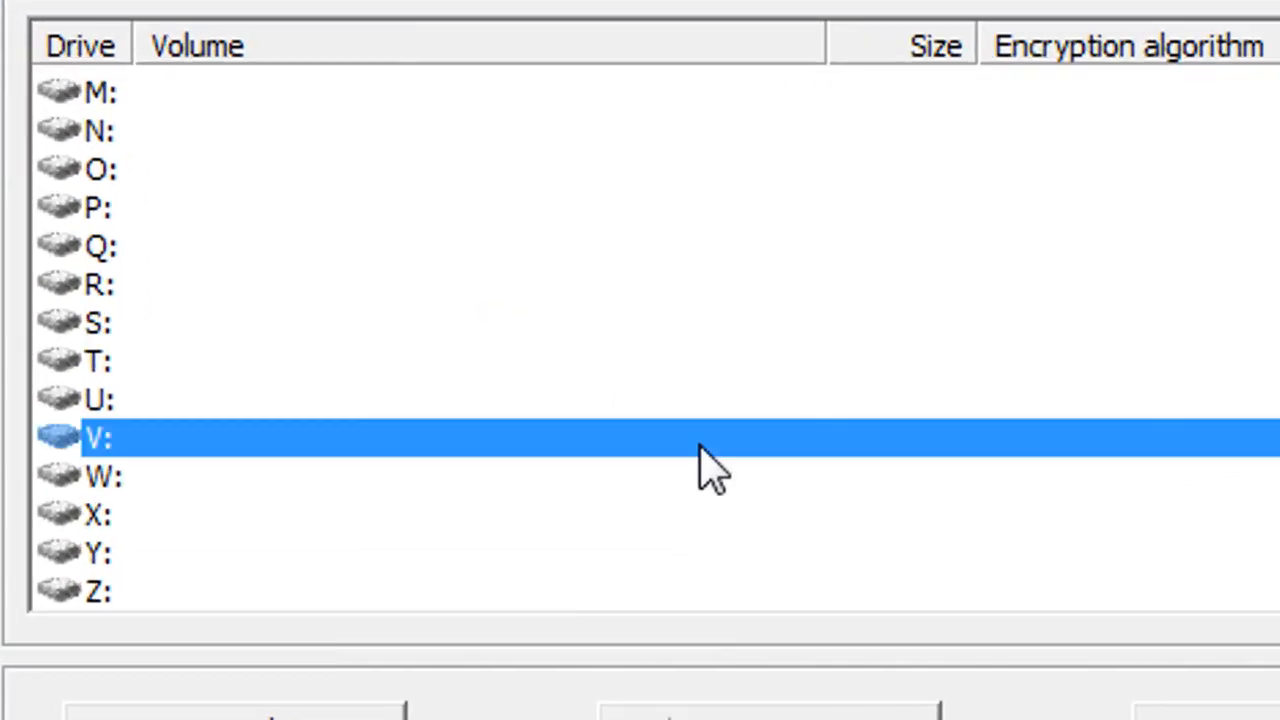
scroll(700, 447, up, 1)
scroll(700, 466, up, 1)
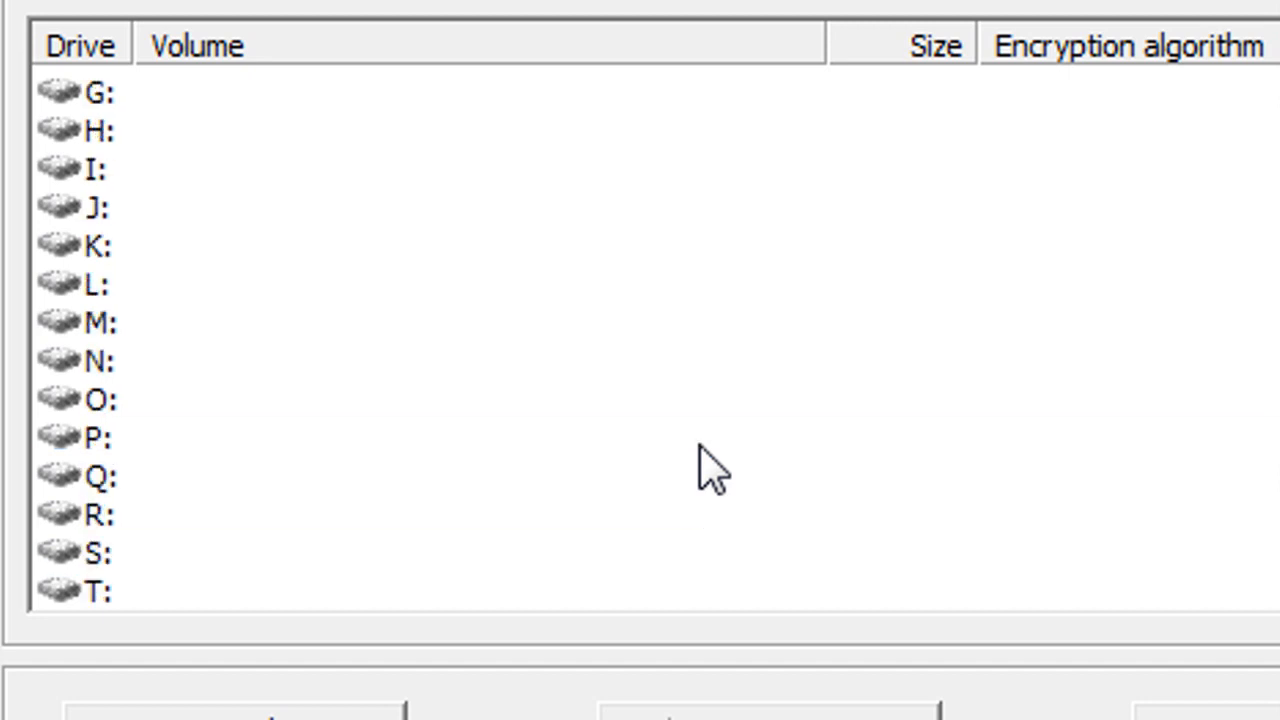
scroll(677, 437, down, 2)
scroll(500, 366, up, 2)
scroll(250, 245, down, 1)
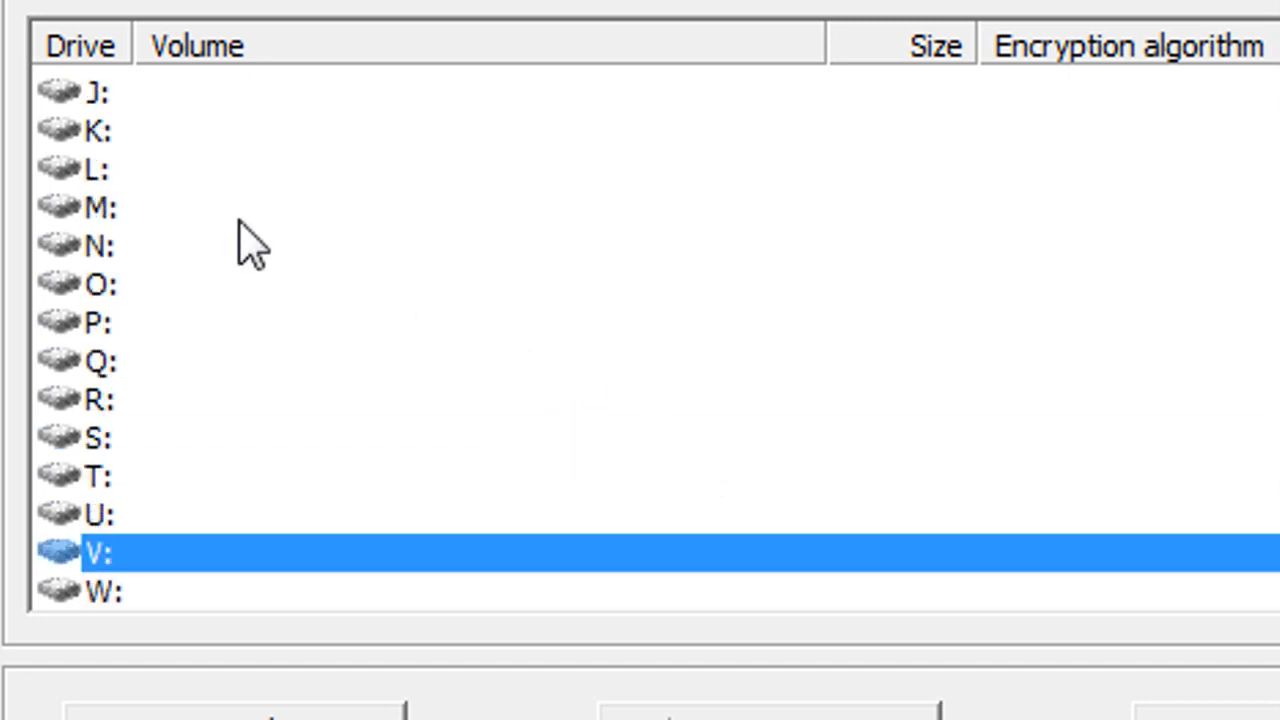
scroll(250, 245, down, 1)
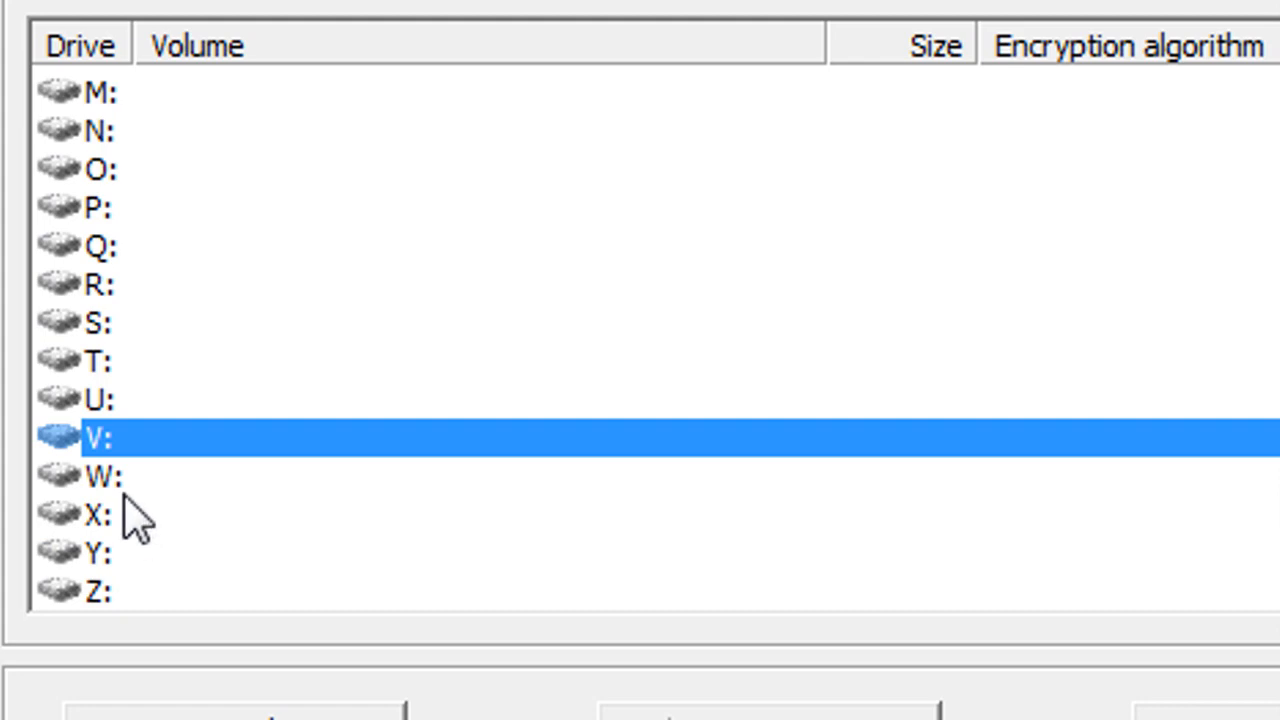
click(155, 476)
click(188, 448)
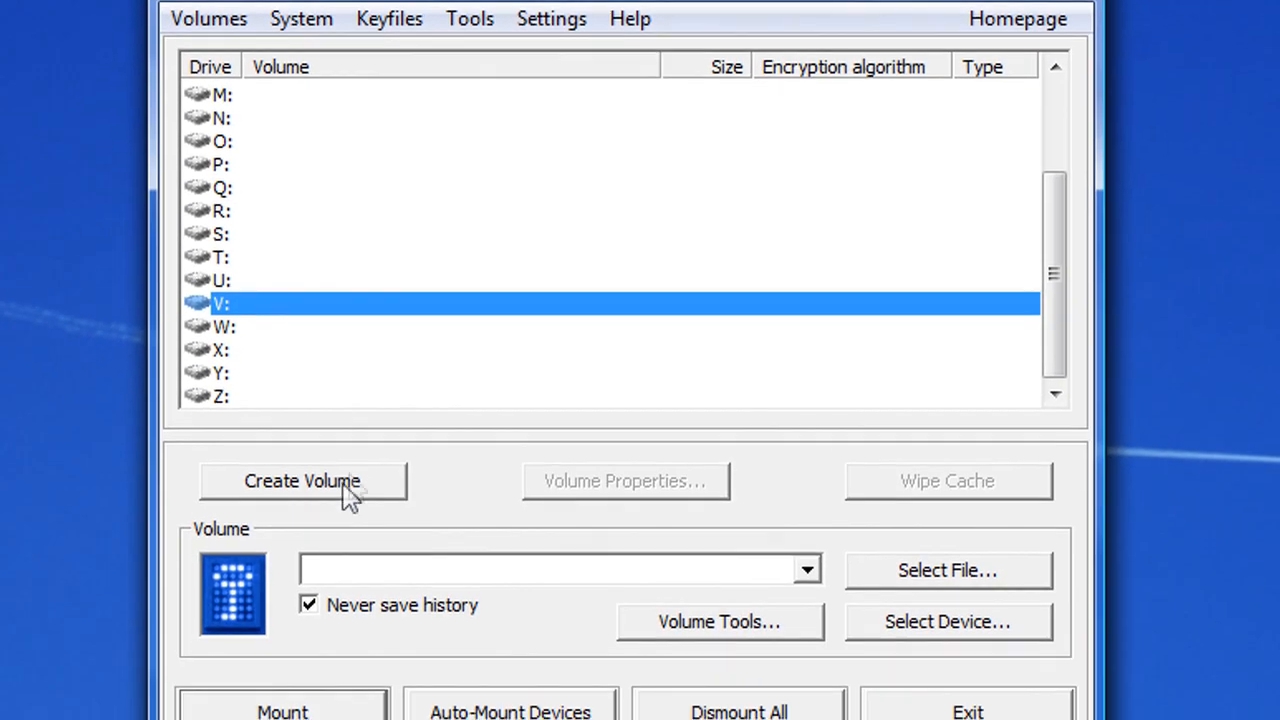
Start creating a volume as an encrypted file container of the standard TrueCrypt volume type
click(349, 477)
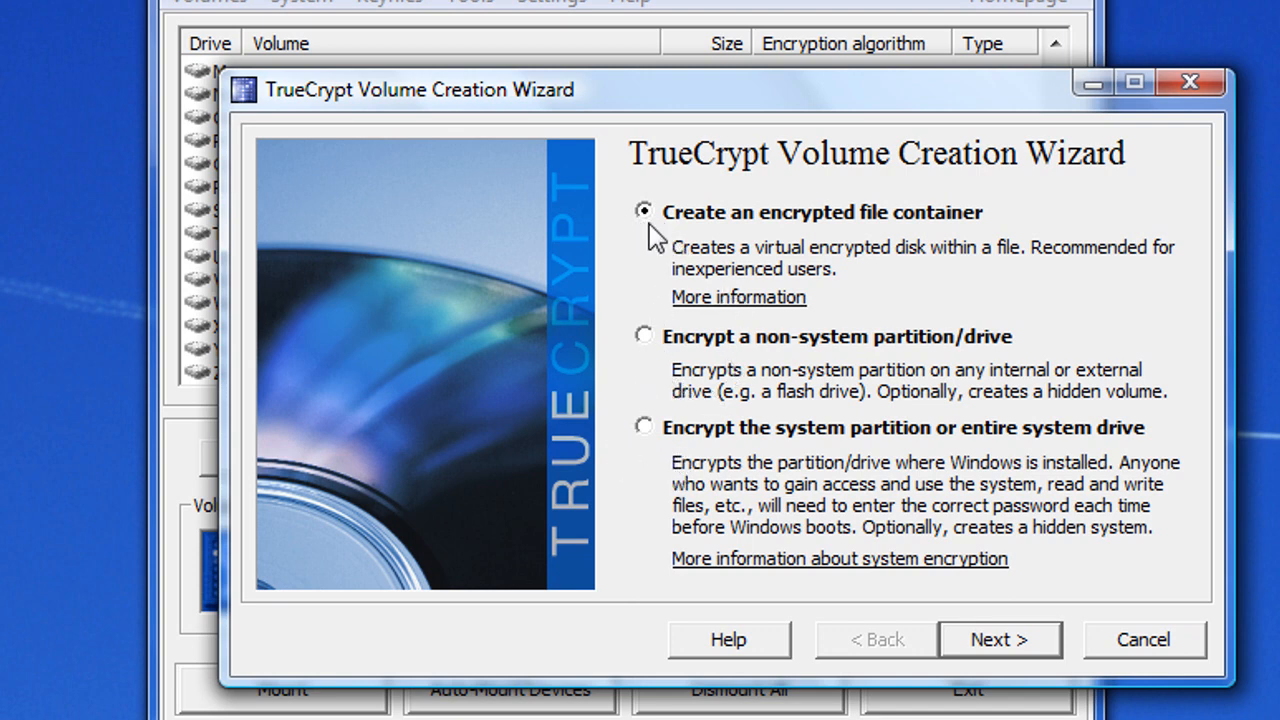
click(1024, 652)
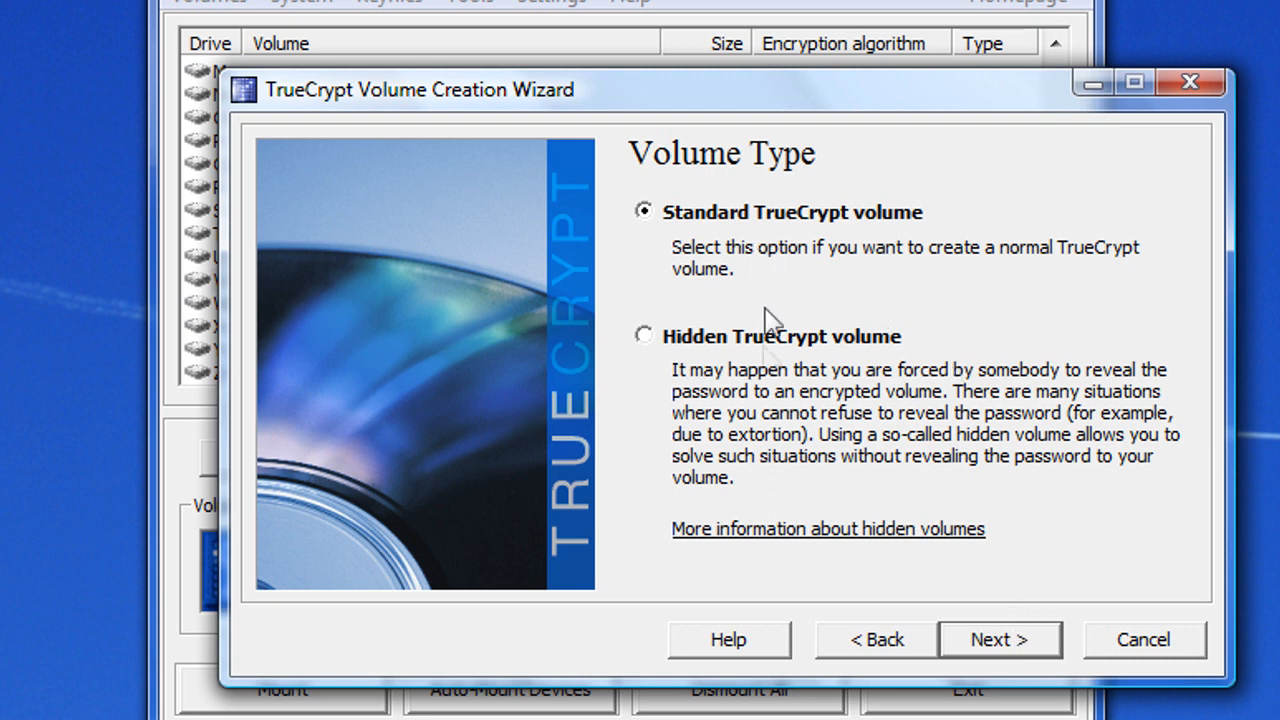
click(1000, 645)
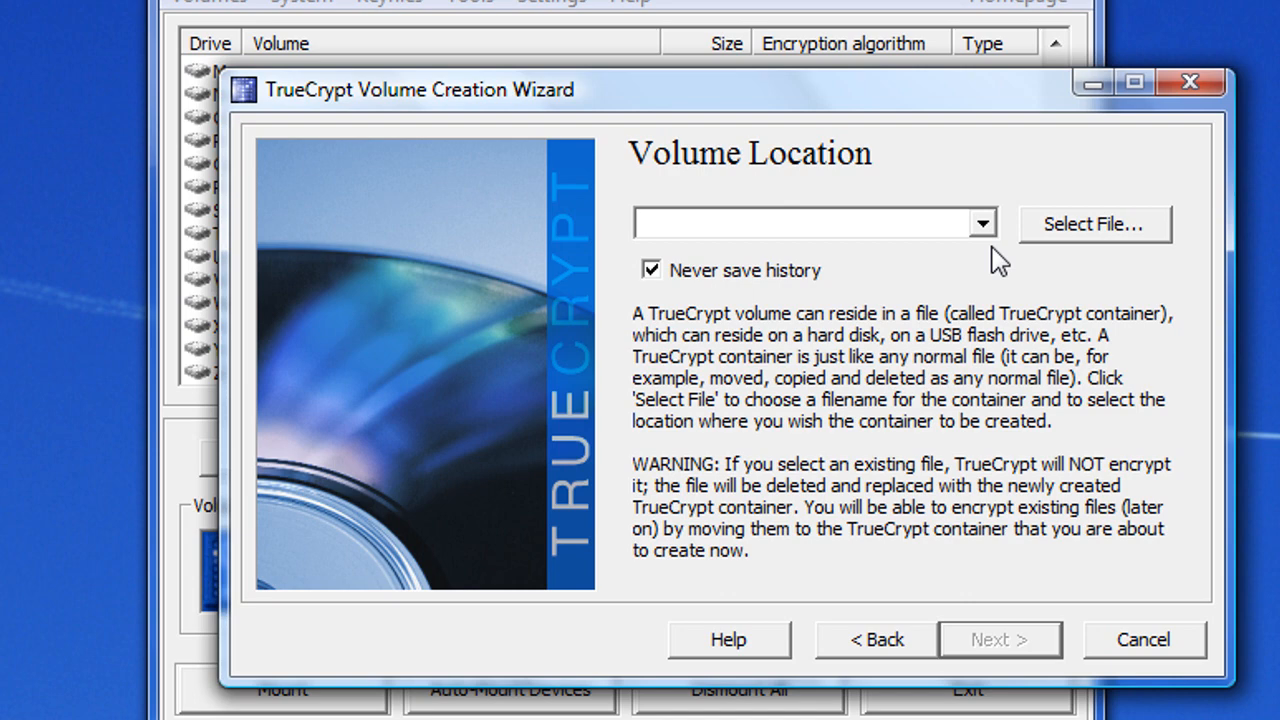
Set the volume location to a new container file named Safe on Local Disk (E:) and continue to the encryption options
click(1056, 232)
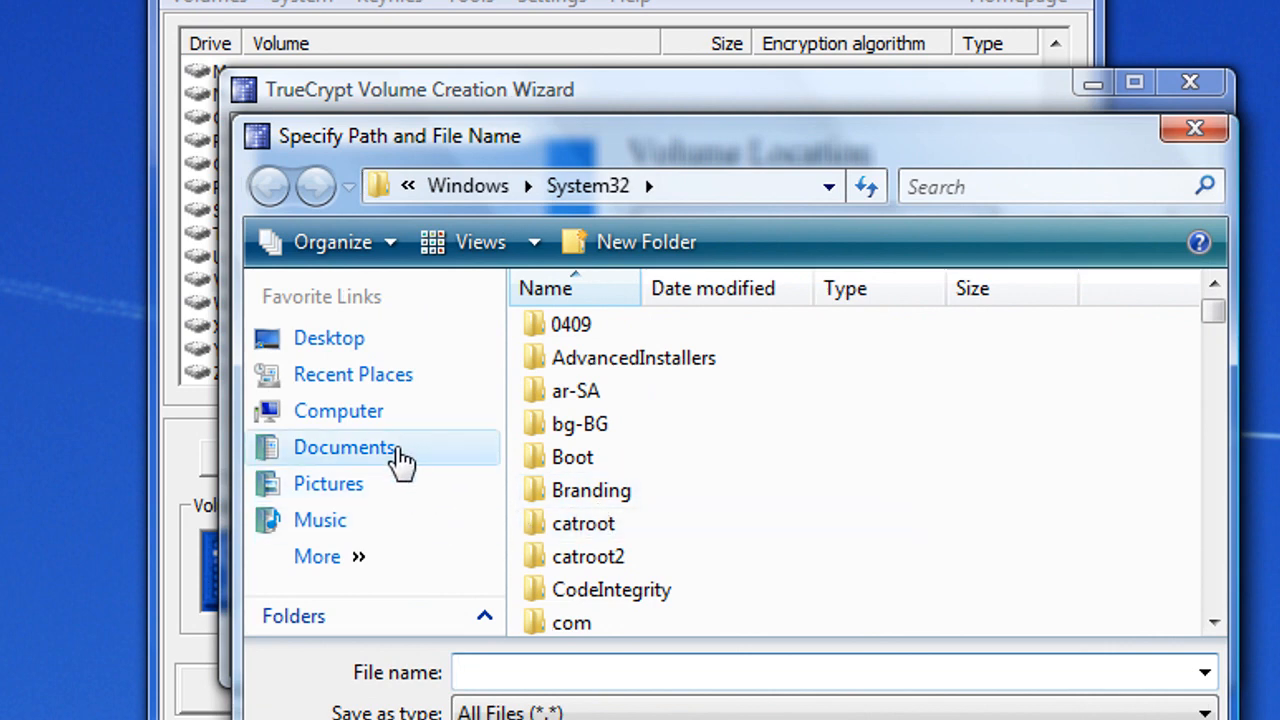
click(401, 427)
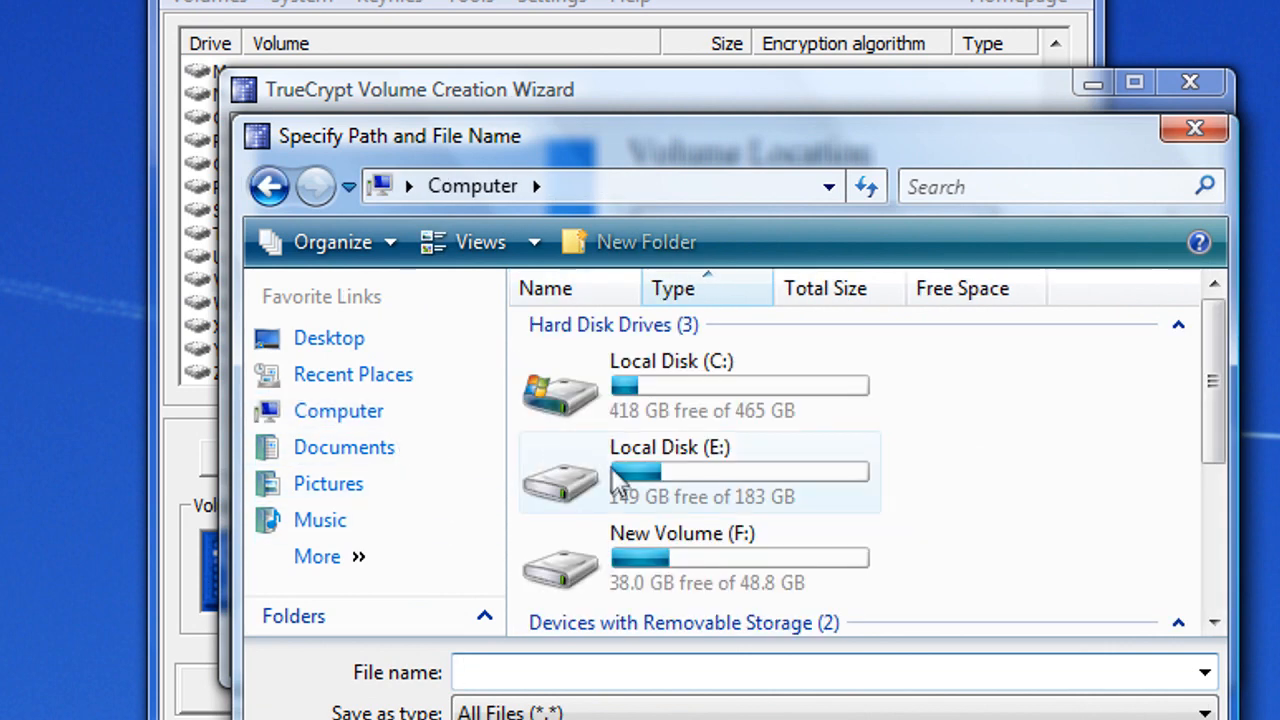
double_click(622, 490)
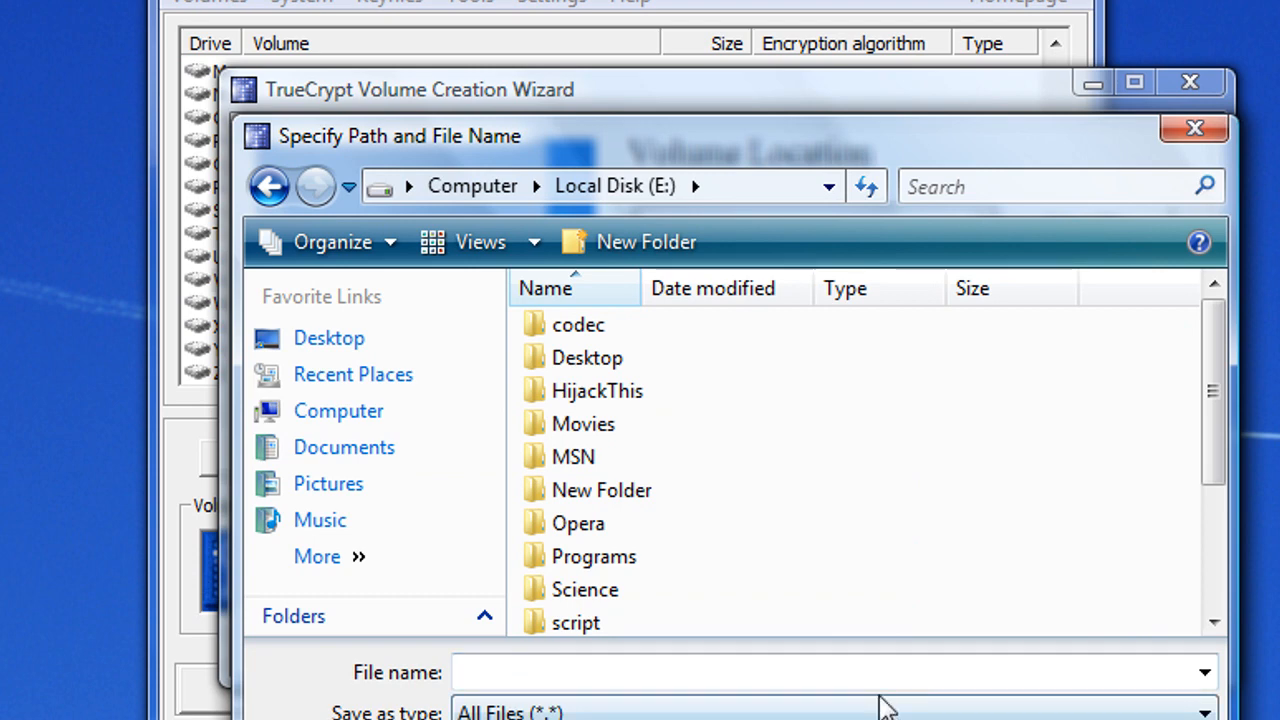
click(891, 680)
text(Safe)
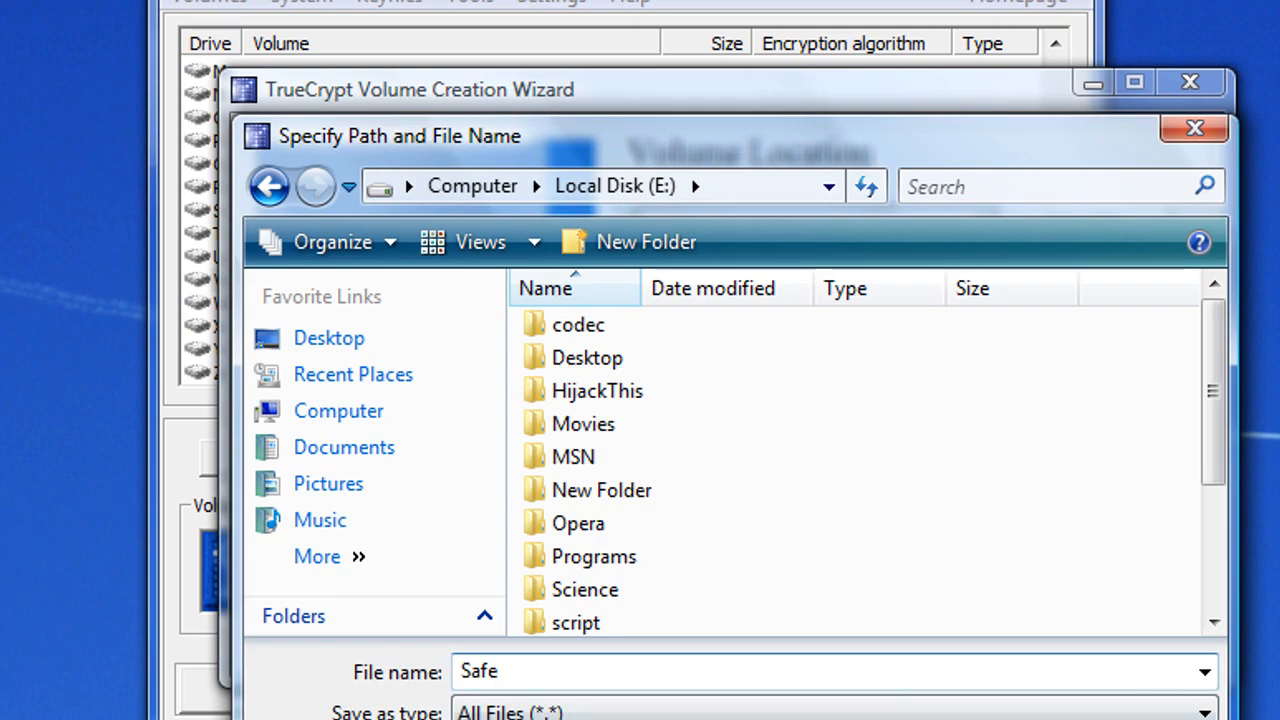
key(Return)
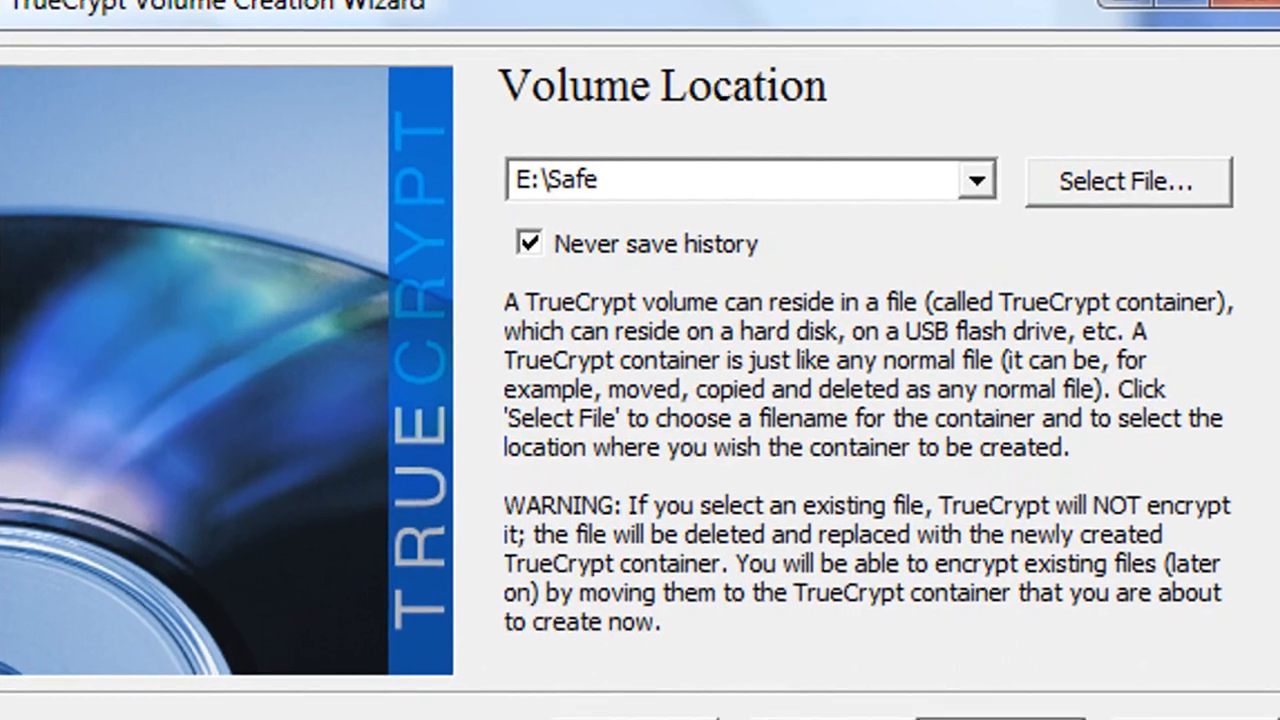
click(1000, 712)
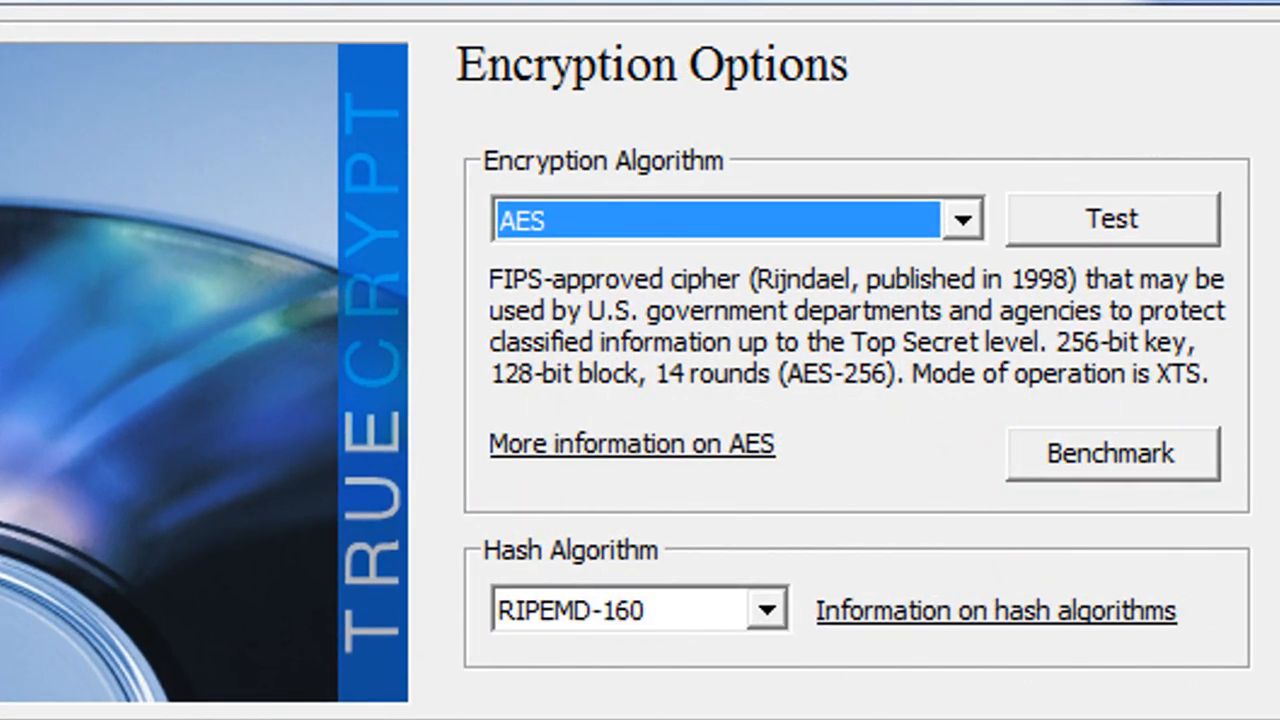
Keep AES as the encryption algorithm and RIPEMD-160 as the hash algorithm, and continue to the volume size
click(648, 224)
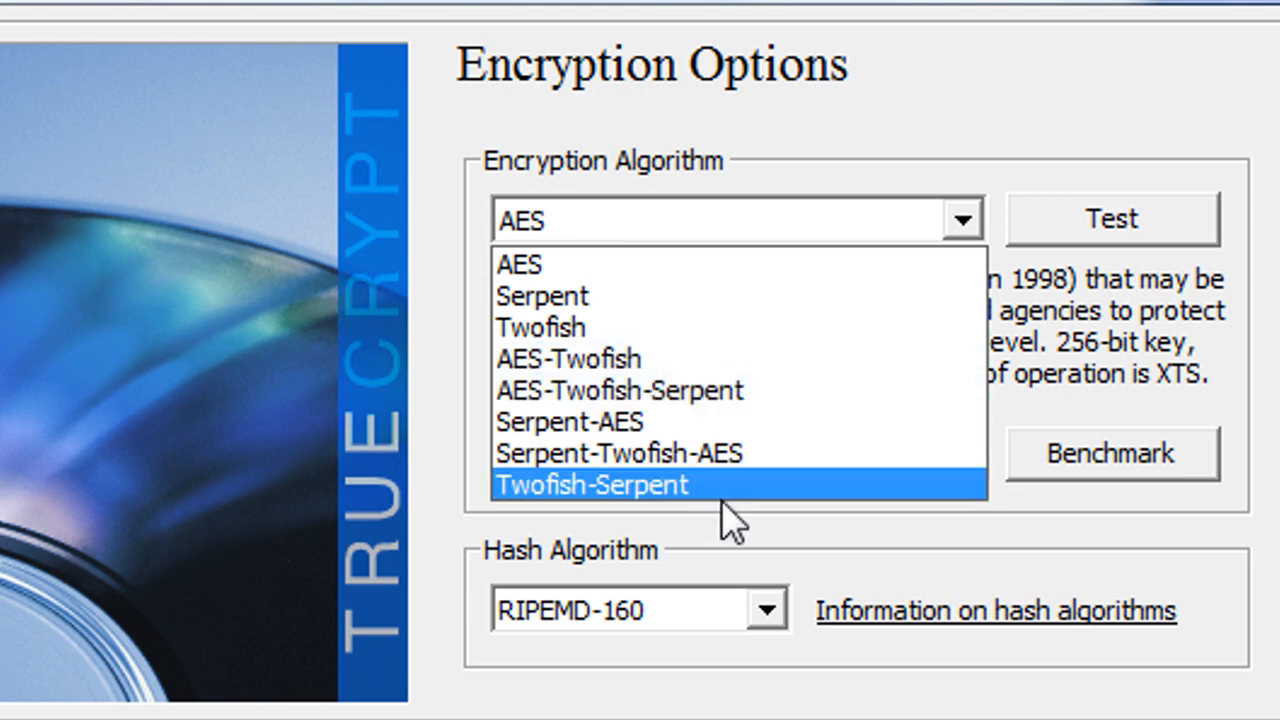
click(888, 268)
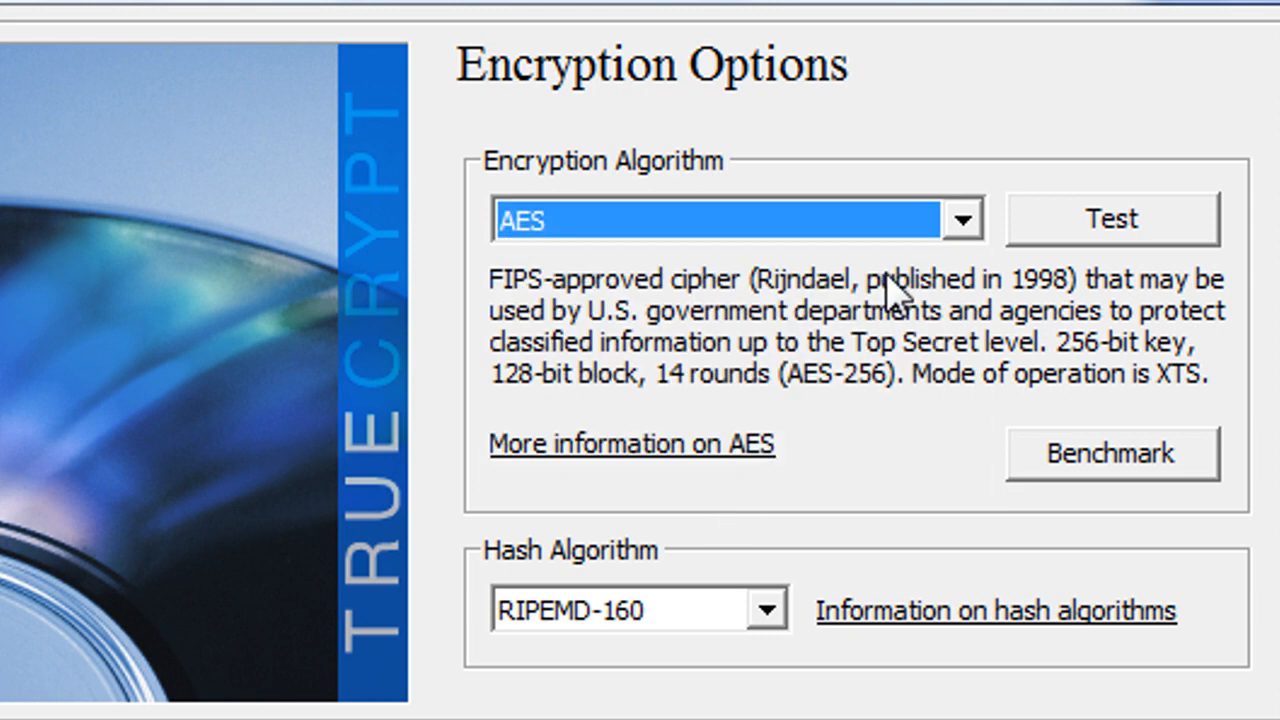
click(1084, 238)
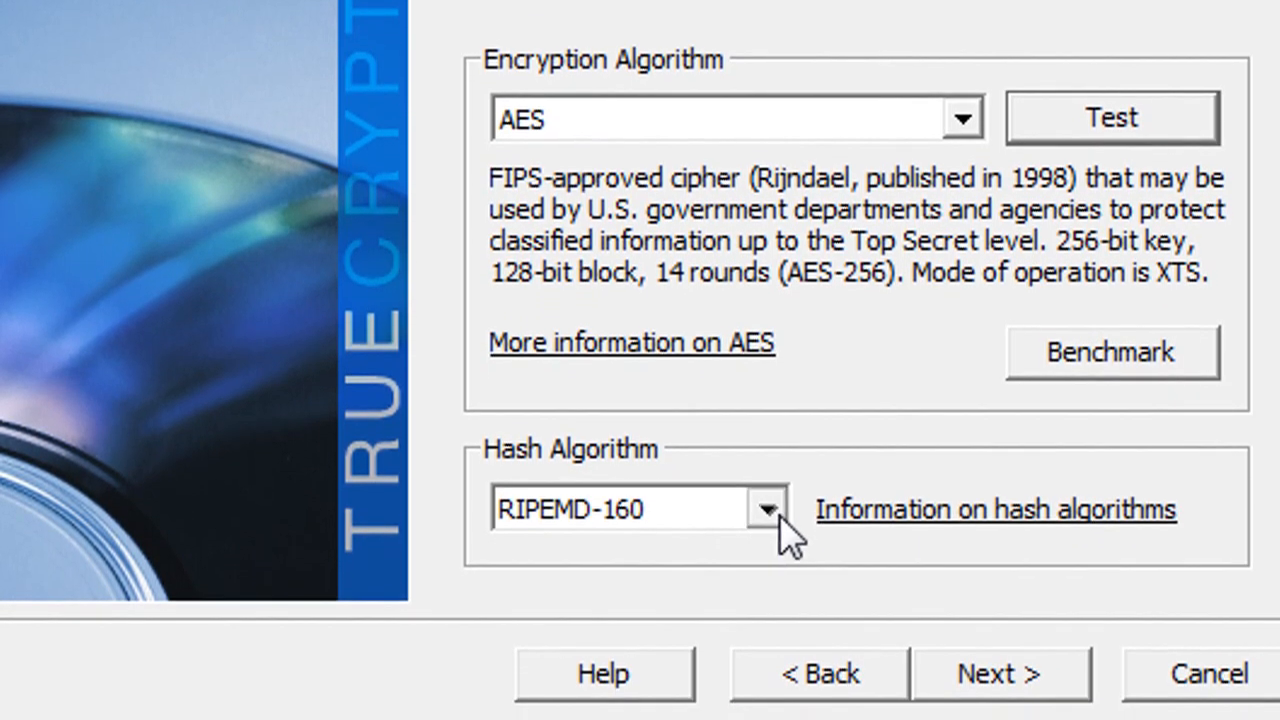
click(772, 568)
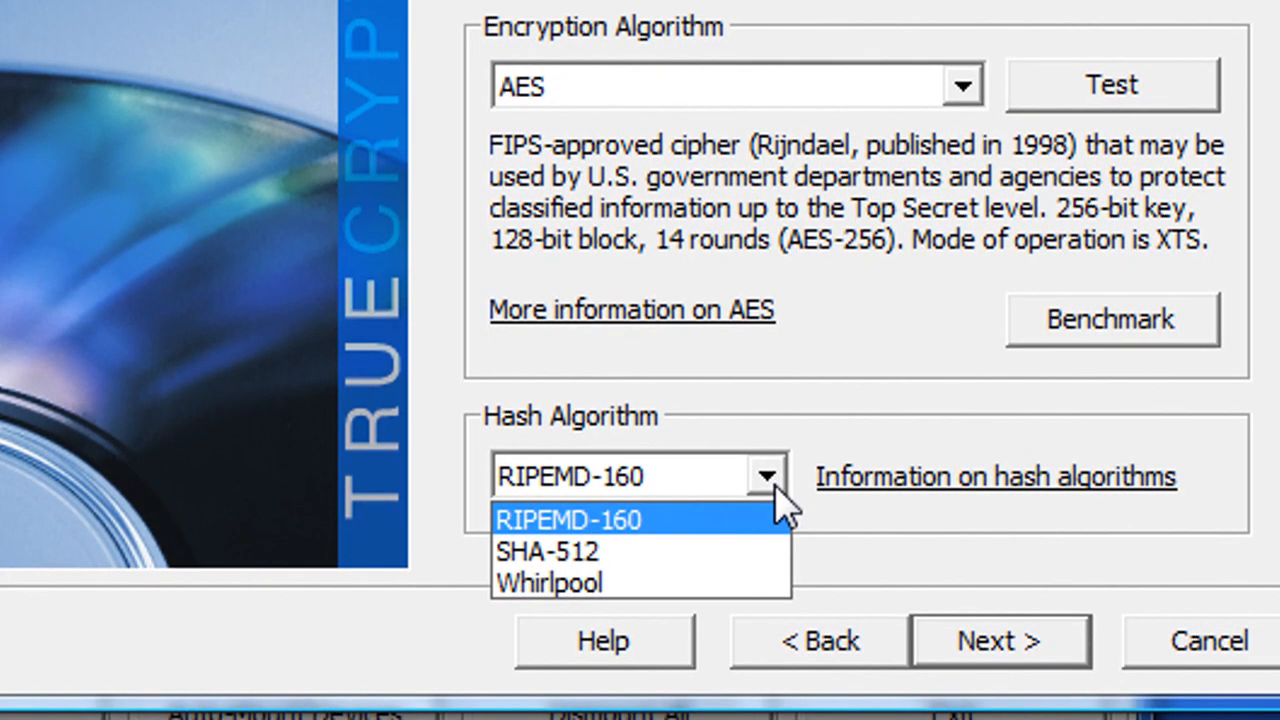
click(766, 476)
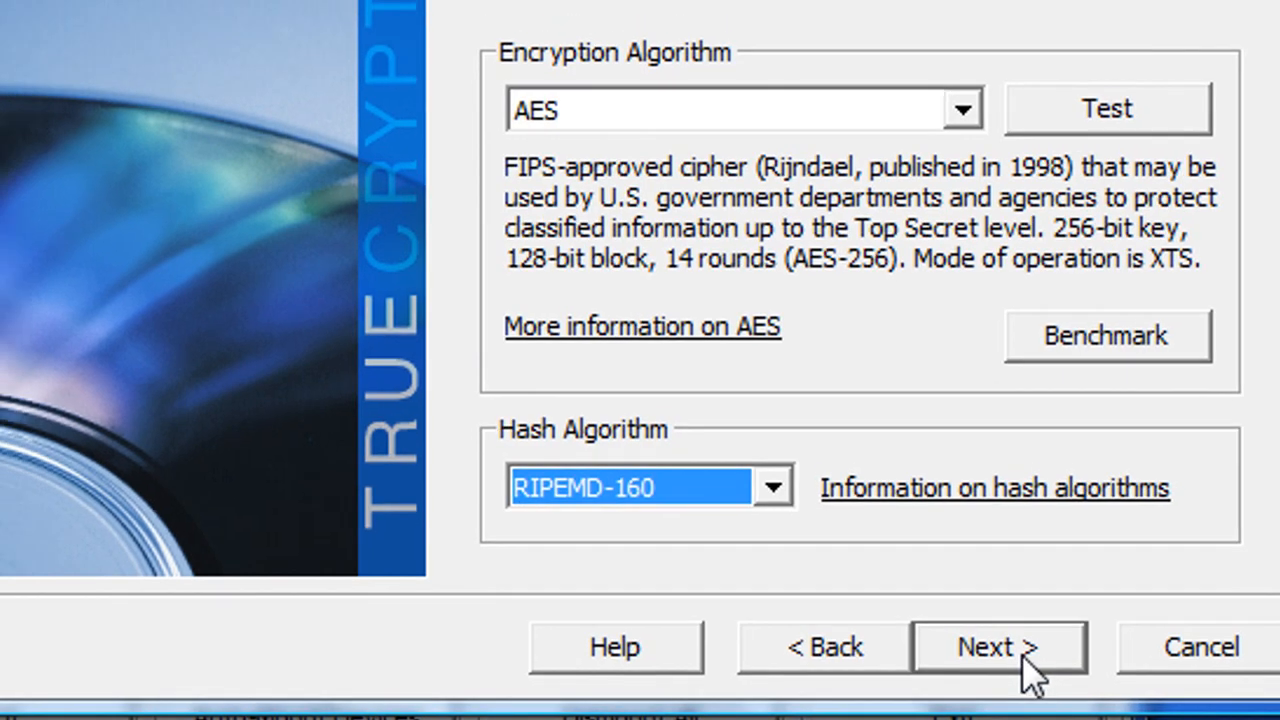
click(1021, 658)
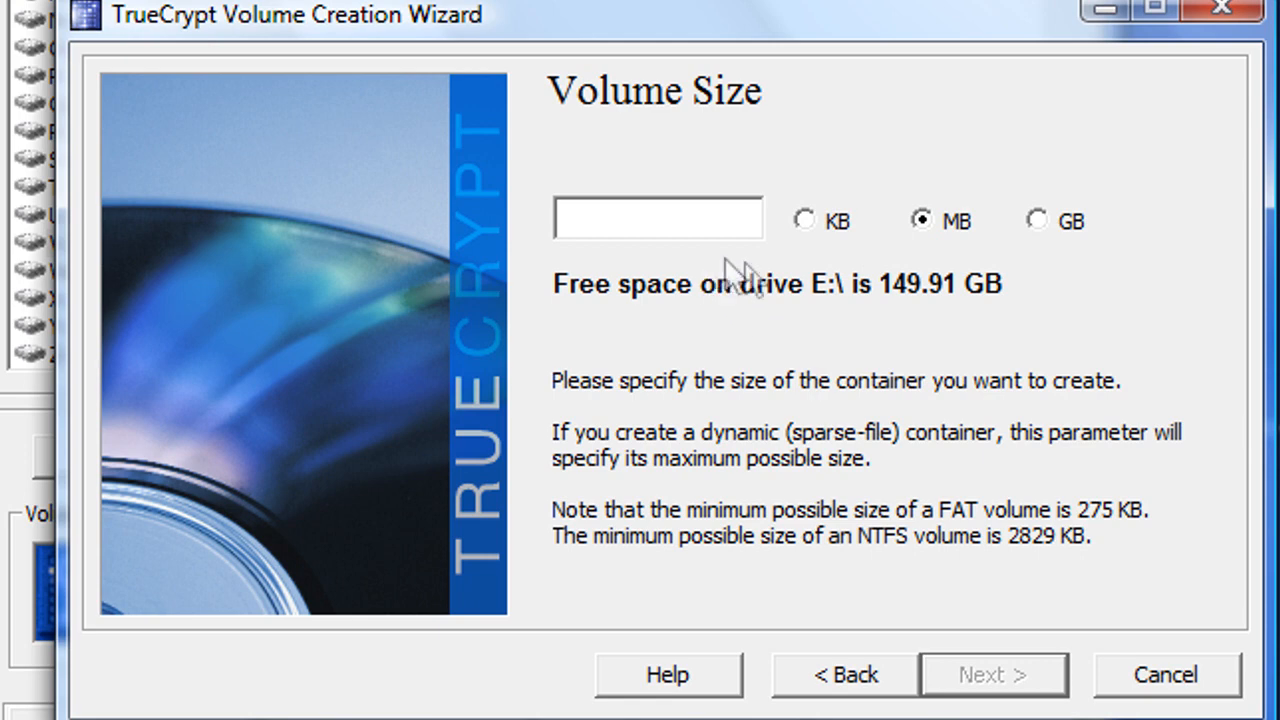
Try container sizes of 1 GB and 2 GB for the volume
click(800, 222)
click(921, 224)
click(1040, 221)
click(724, 226)
text(1)
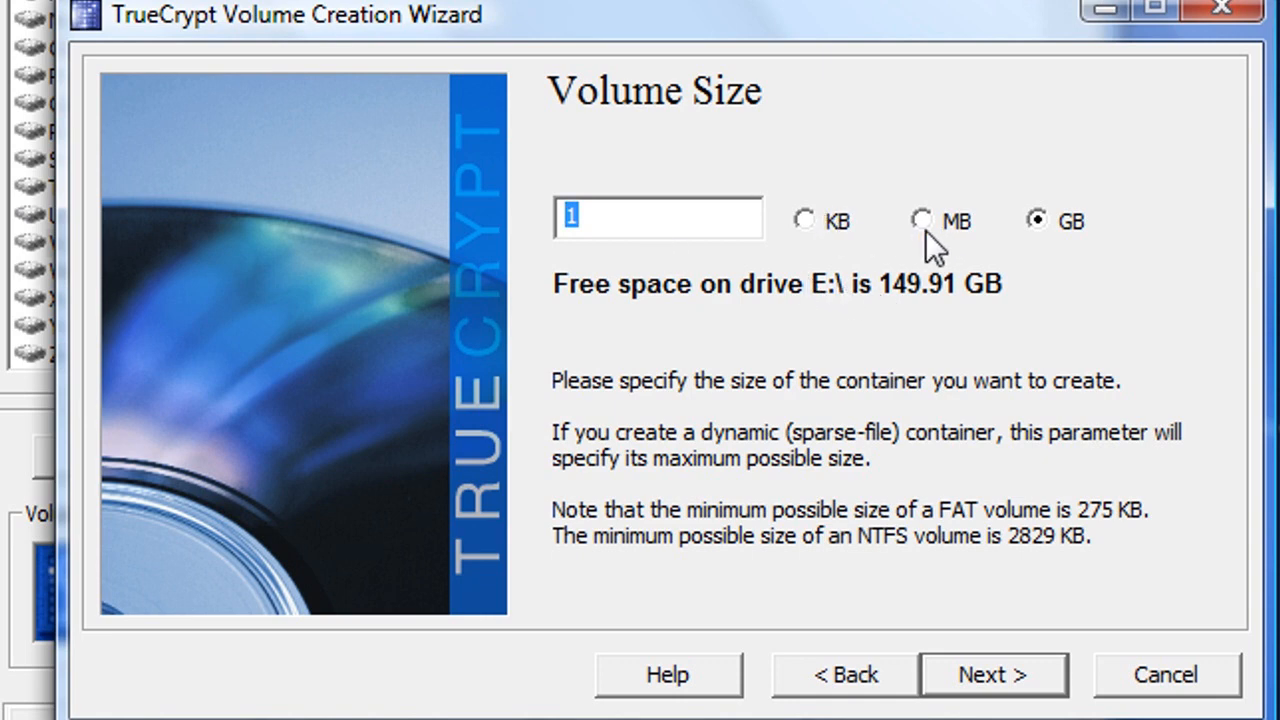
click(723, 223)
drag(723, 223, 494, 225)
text(2)
Set the container size to 500 MB and continue to the volume password
click(922, 220)
drag(720, 225, 531, 240)
text(500)
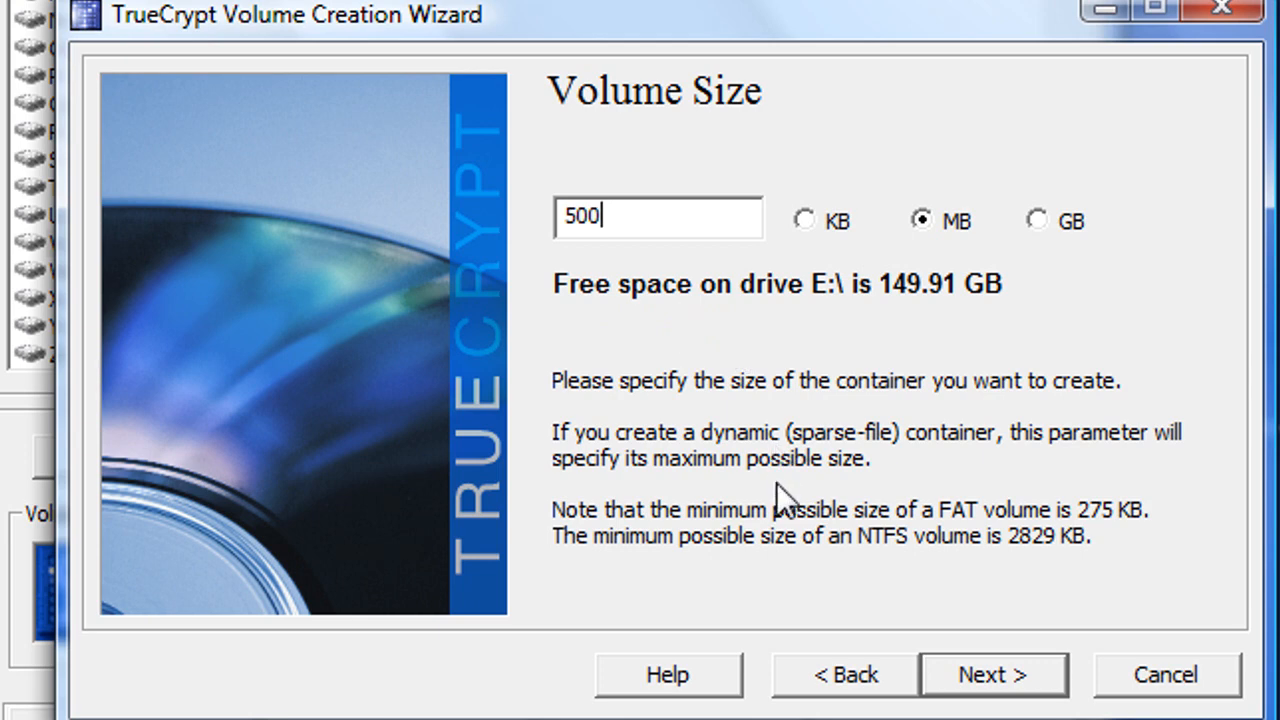
click(975, 675)
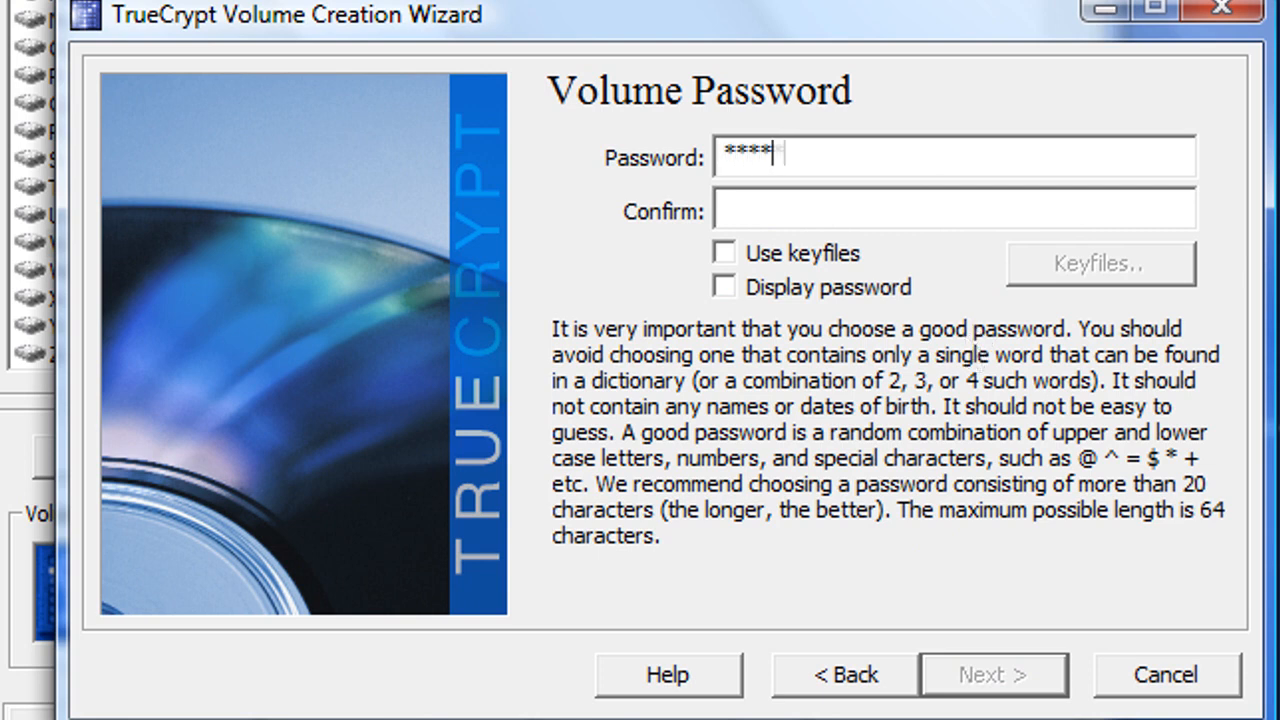
Enter the volume password and repeat it in the confirmation field
text(**)
key(Tab)
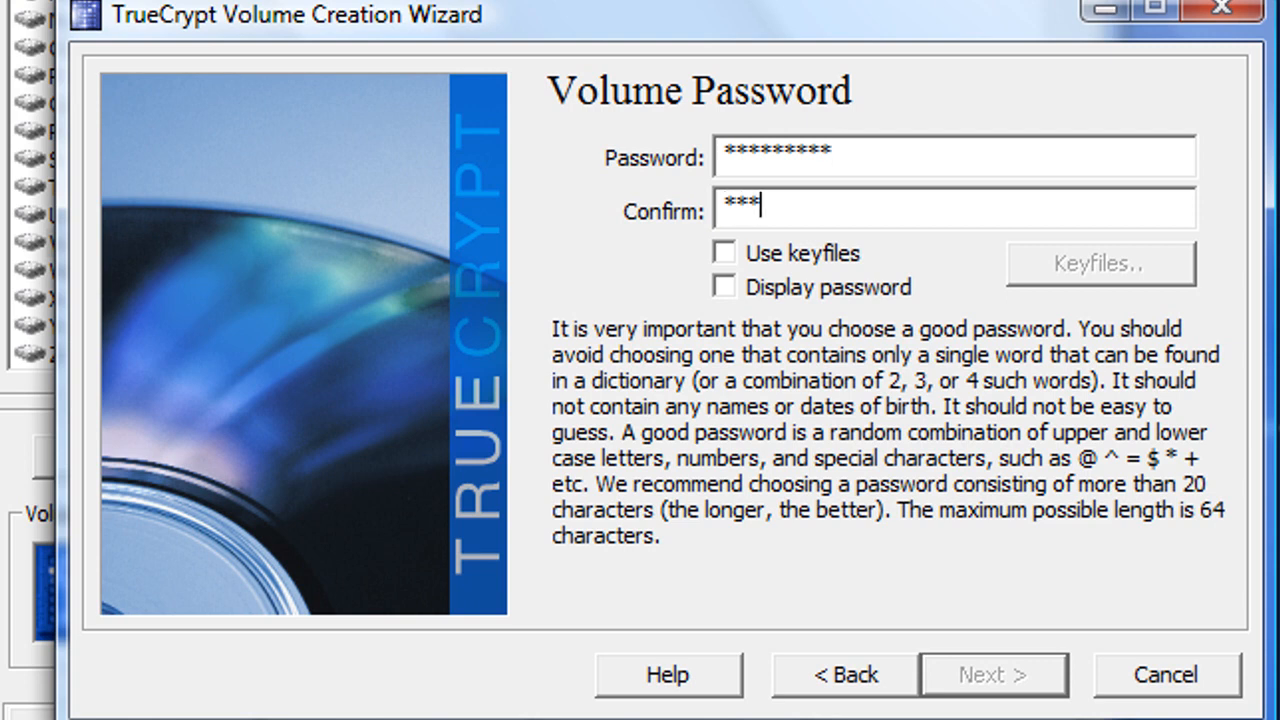
text(*********)
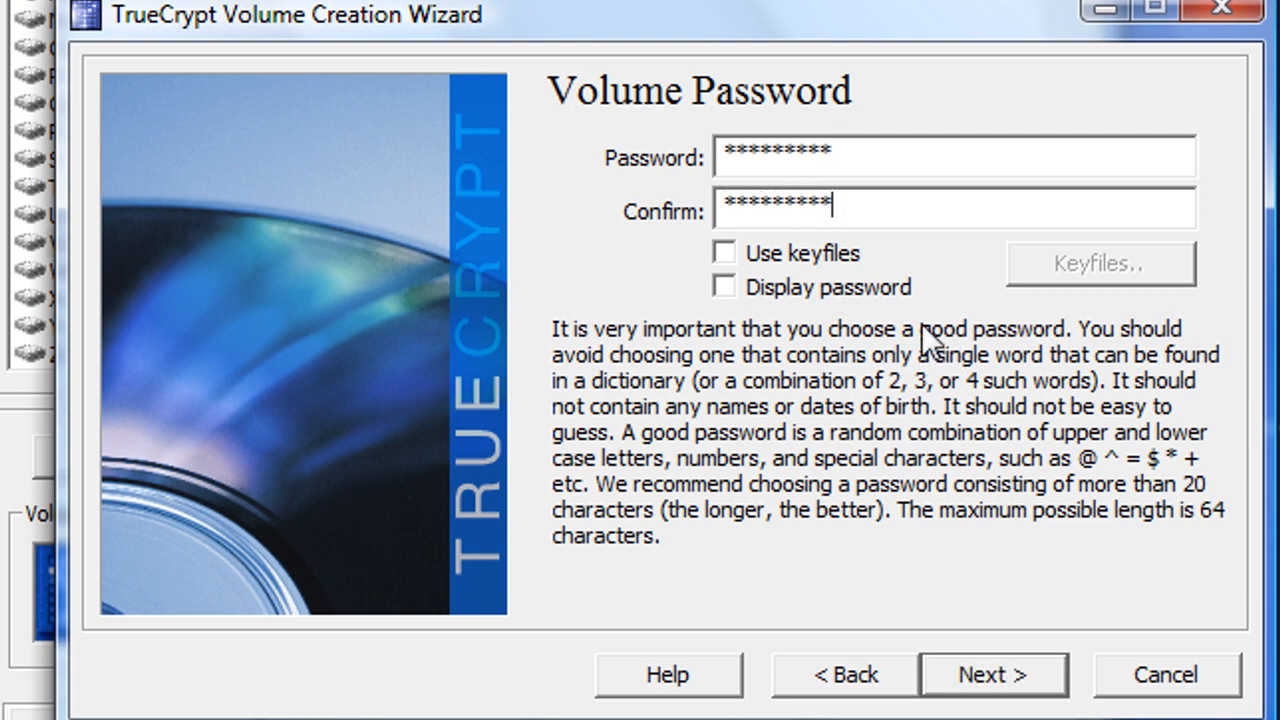
Enable keyfiles and add the readme file from the desktop folder libmp3lame-3.98.2 as the volume's keyfile
click(730, 252)
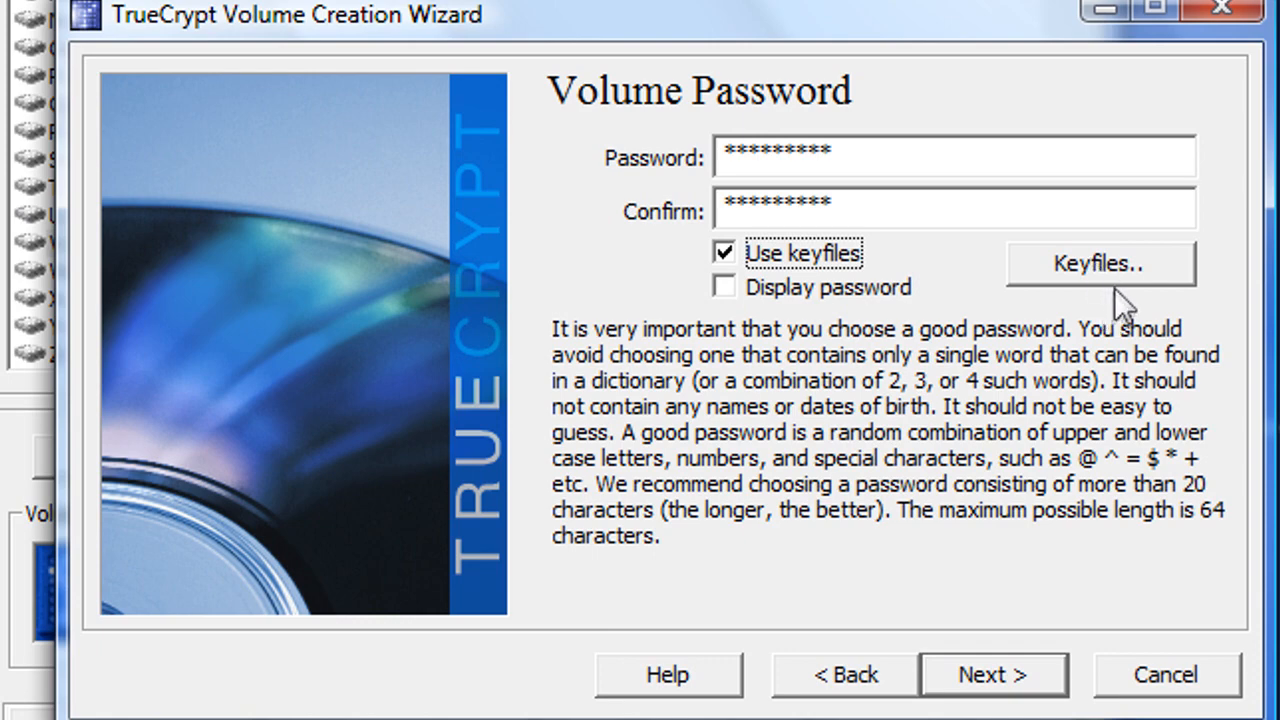
click(1130, 268)
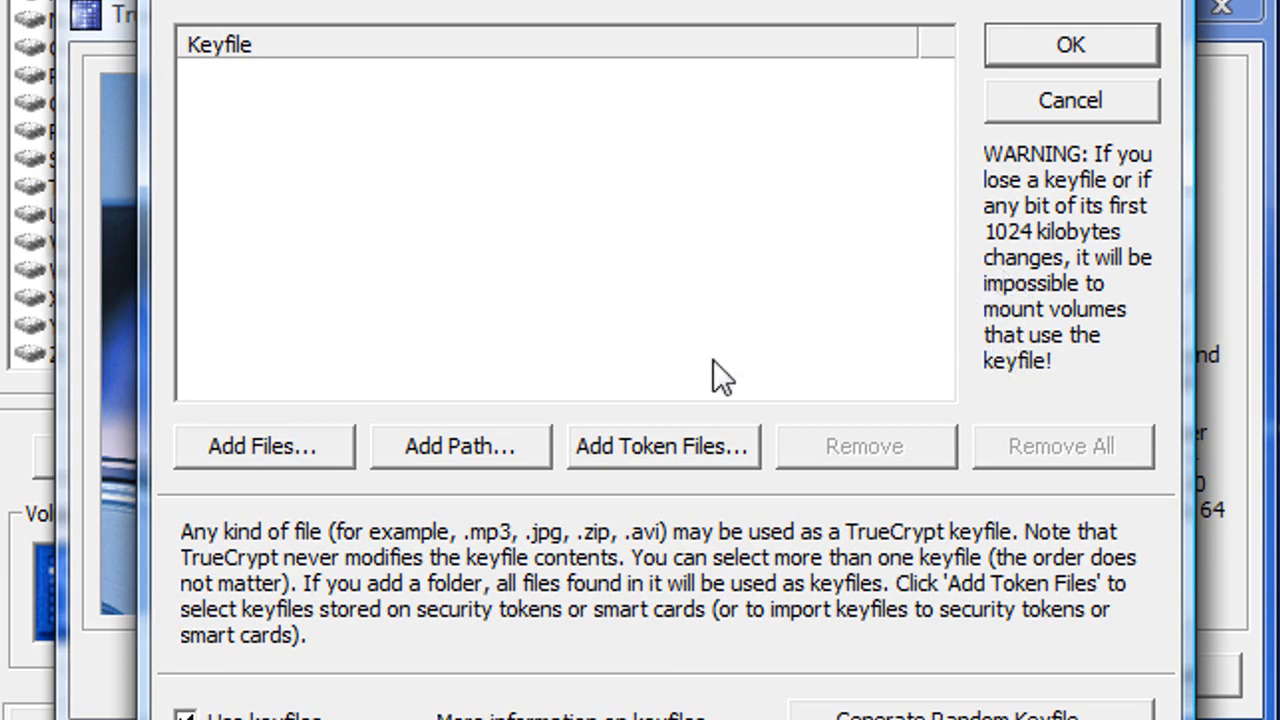
click(287, 454)
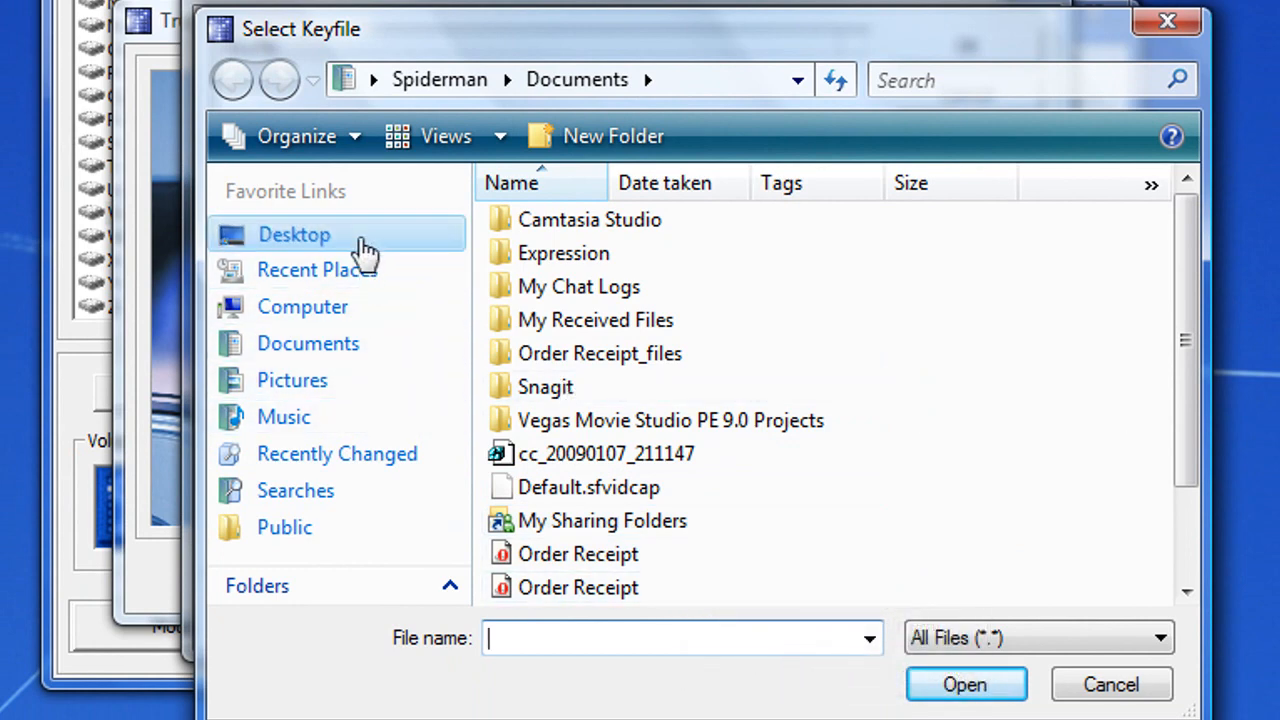
click(362, 238)
drag(1190, 420, 1185, 552)
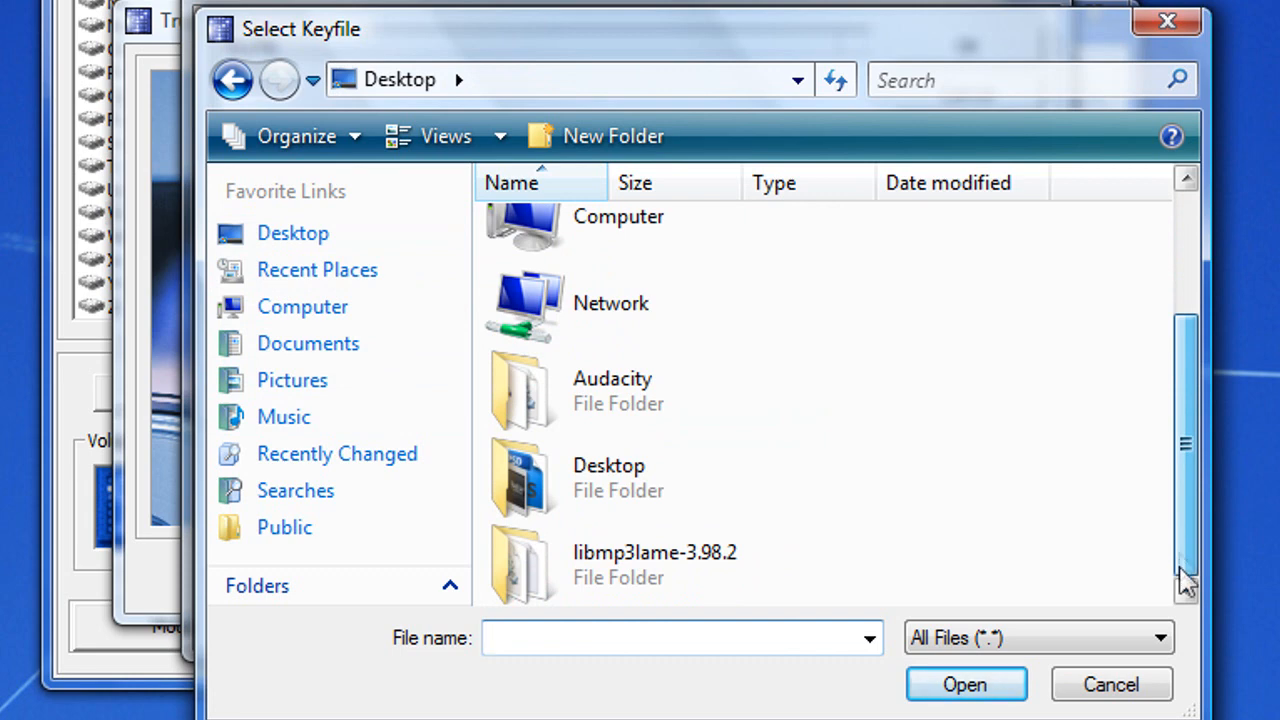
double_click(646, 578)
click(575, 300)
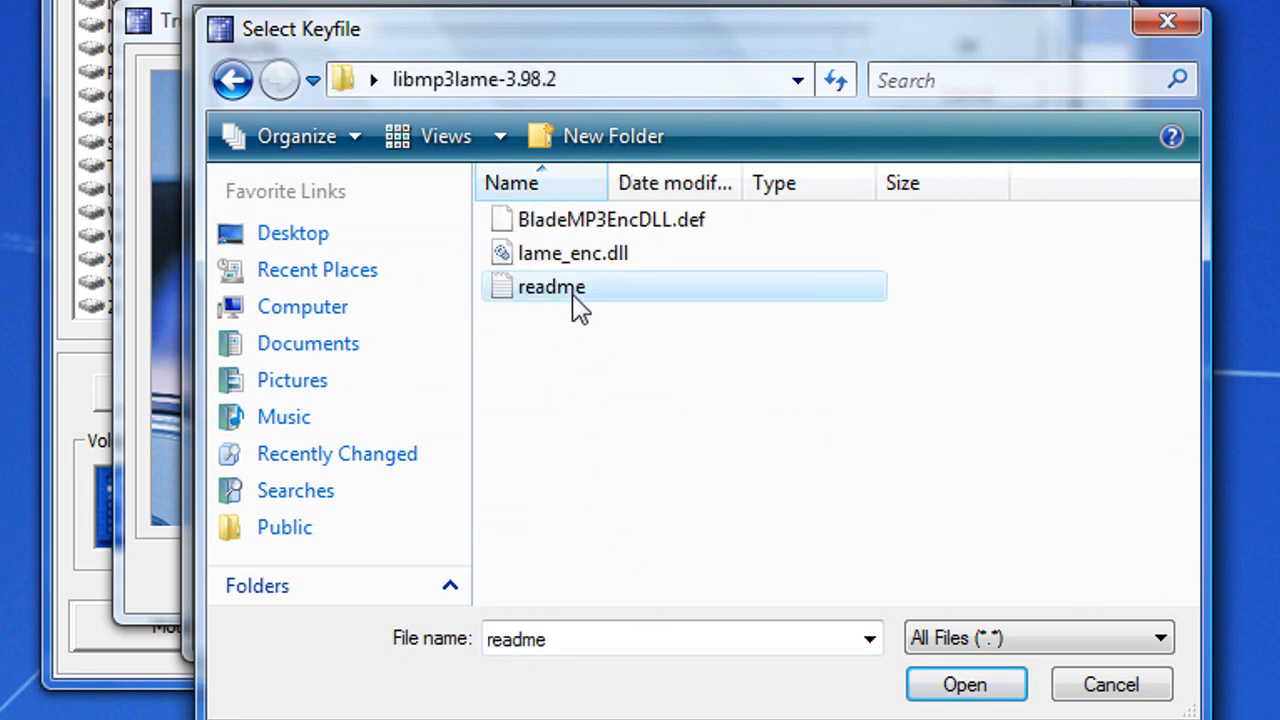
click(966, 686)
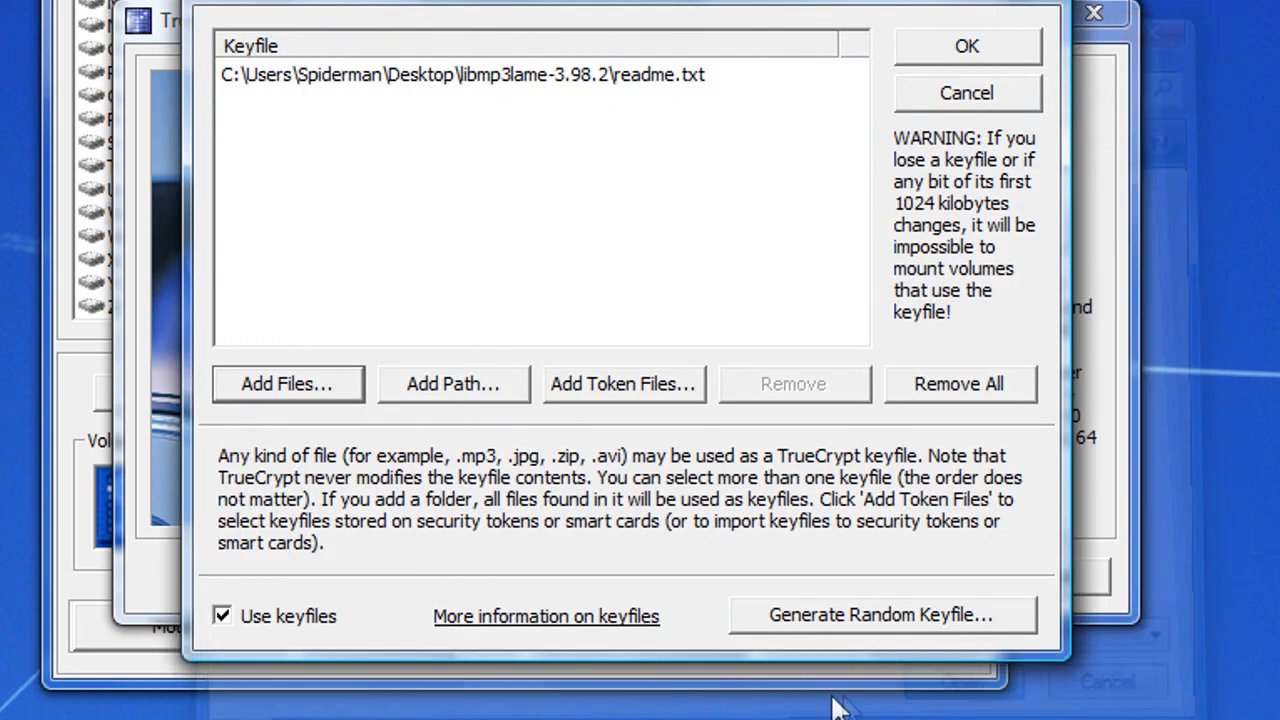
click(1000, 56)
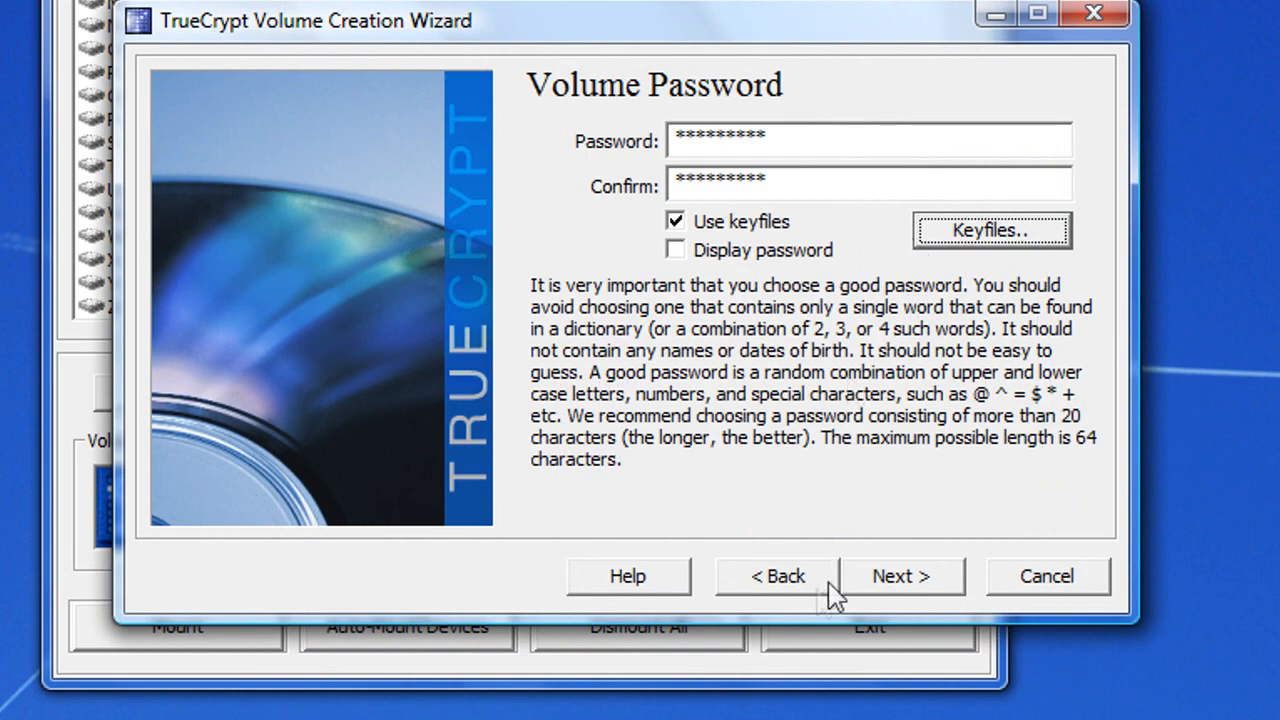
Accept the short password and format the volume with the FAT filesystem and the default cluster size
click(904, 584)
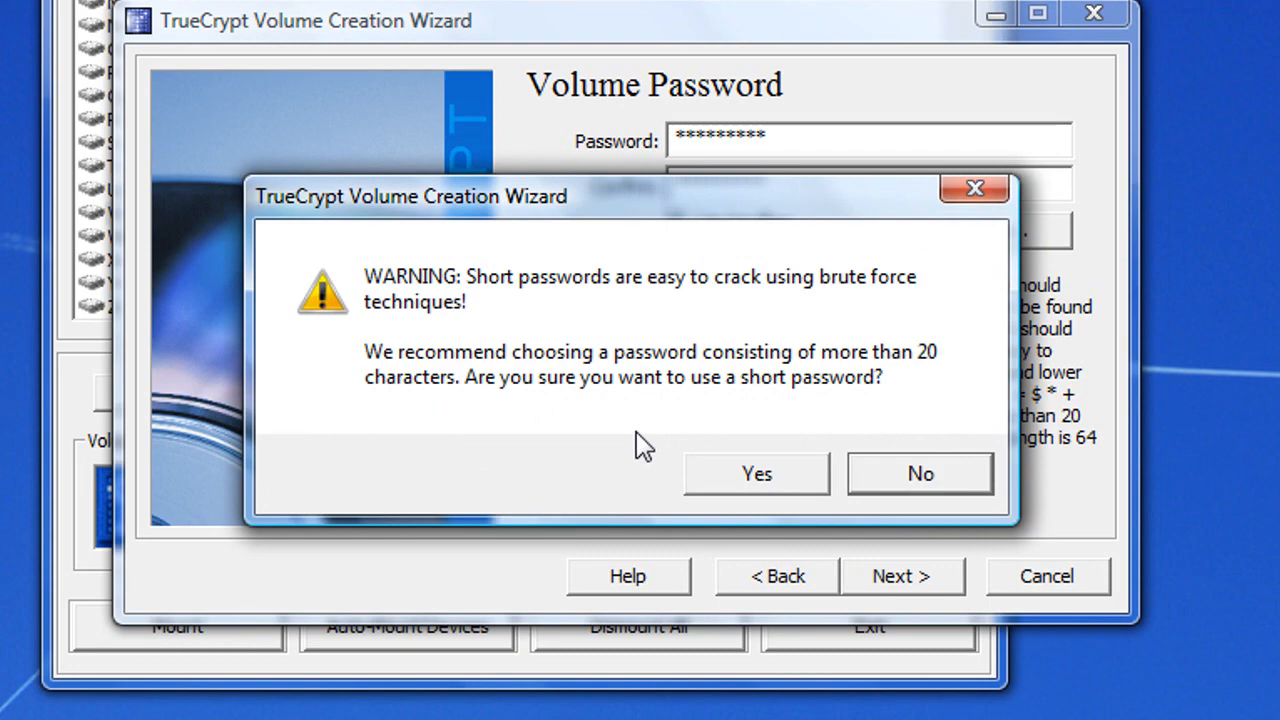
click(763, 488)
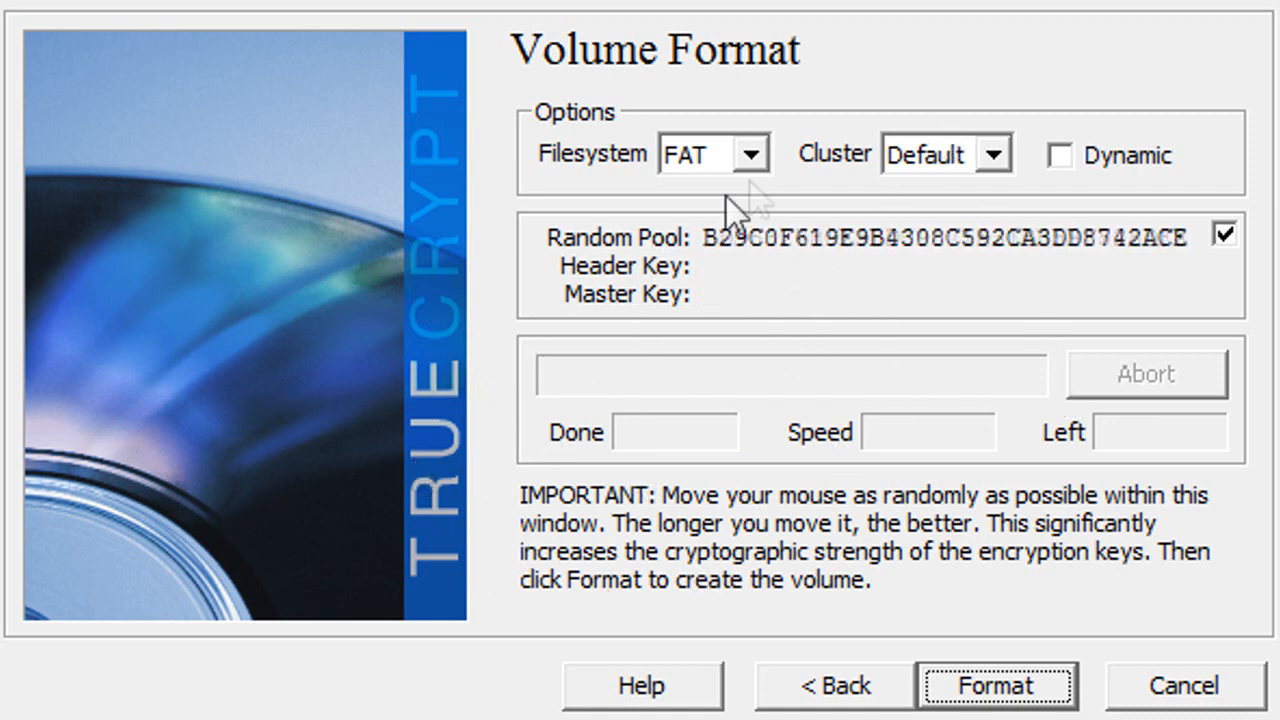
click(752, 158)
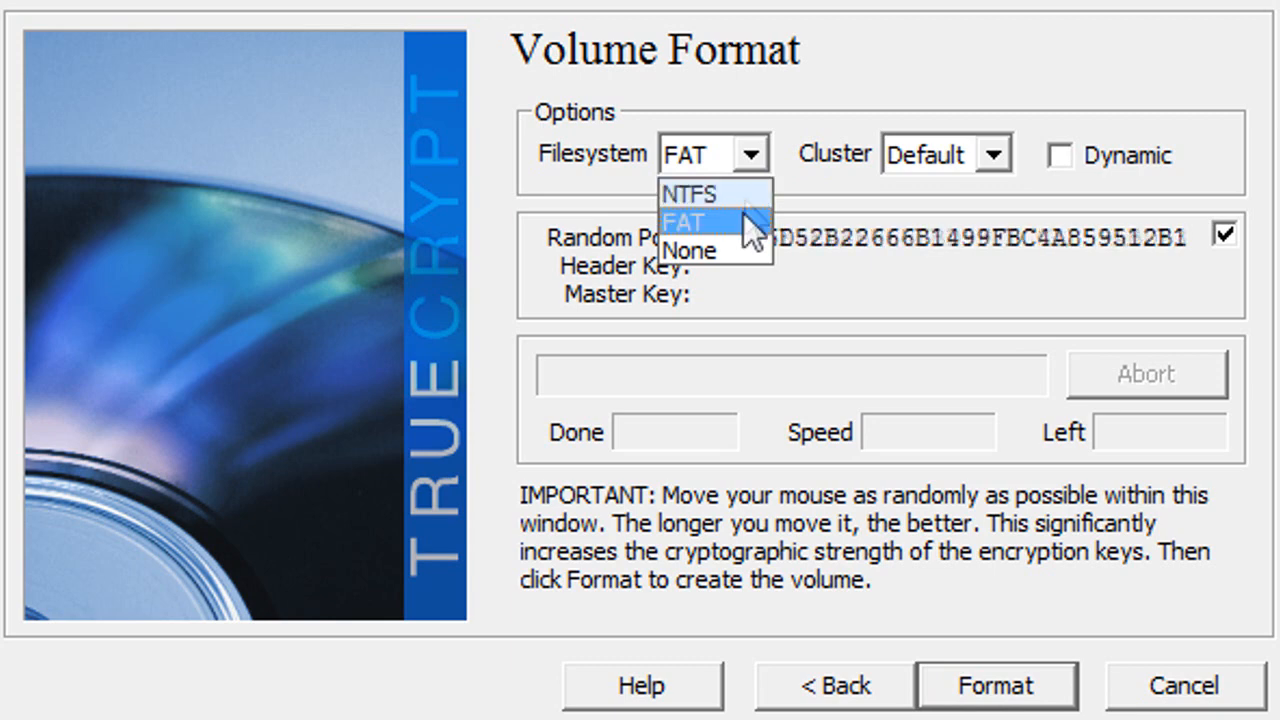
click(745, 221)
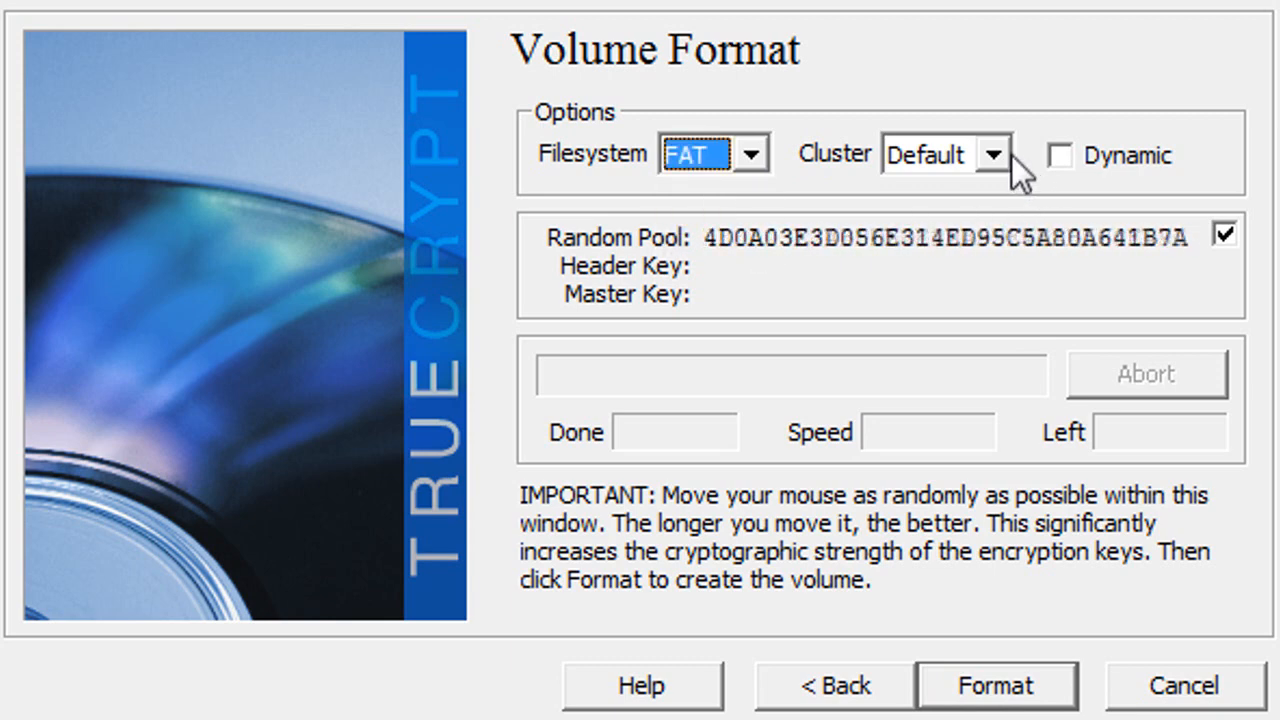
click(1008, 156)
click(1013, 98)
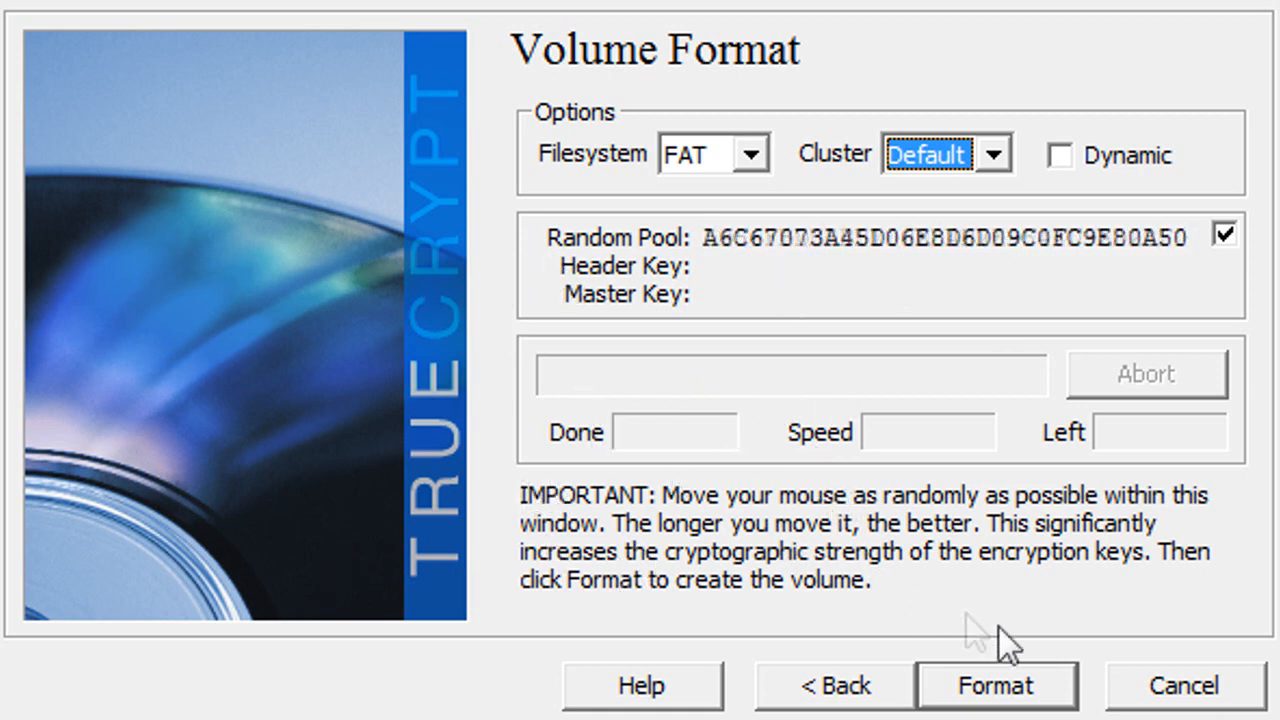
click(1016, 688)
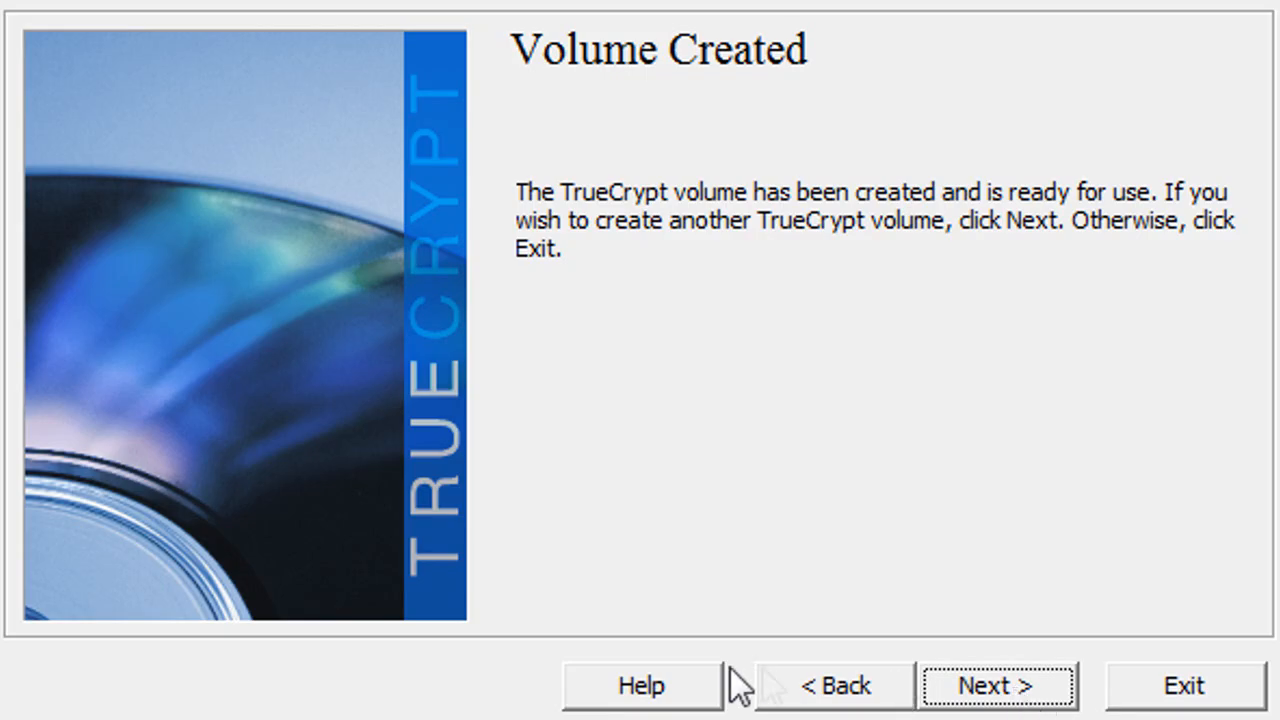
Leave the volume creation wizard without starting another volume and select drive letter V: in the drive list
click(972, 695)
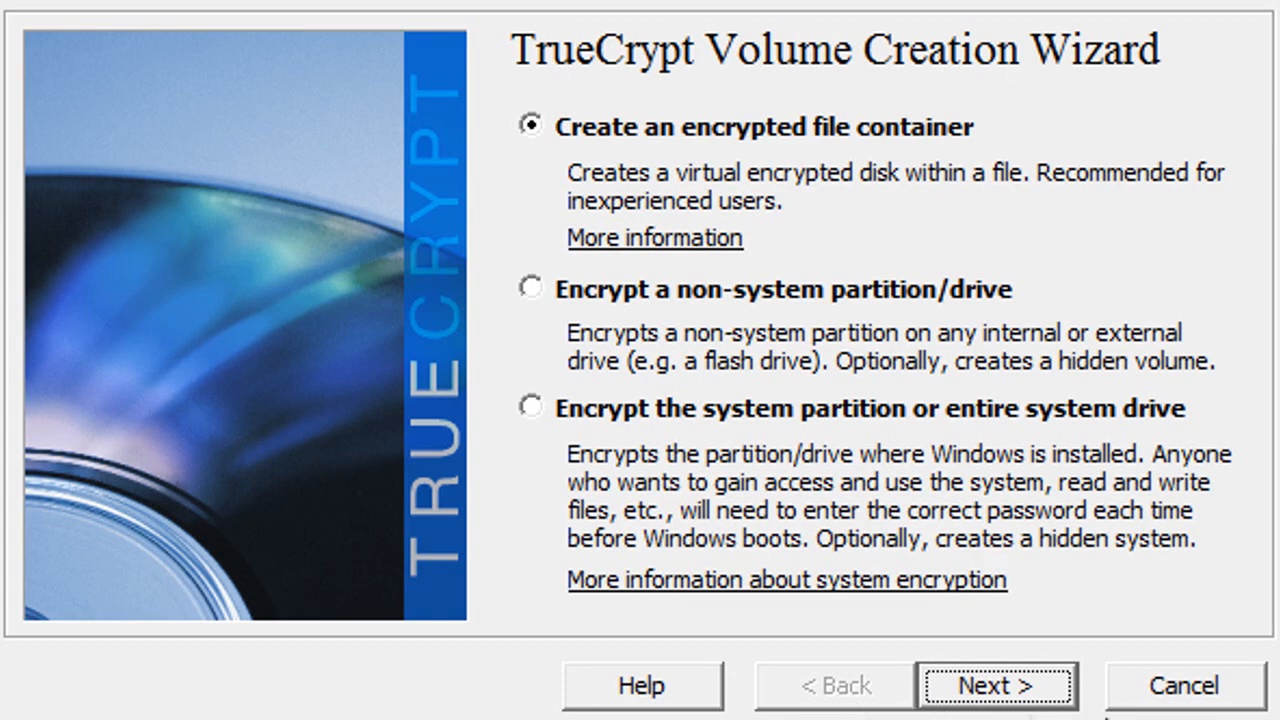
click(1230, 692)
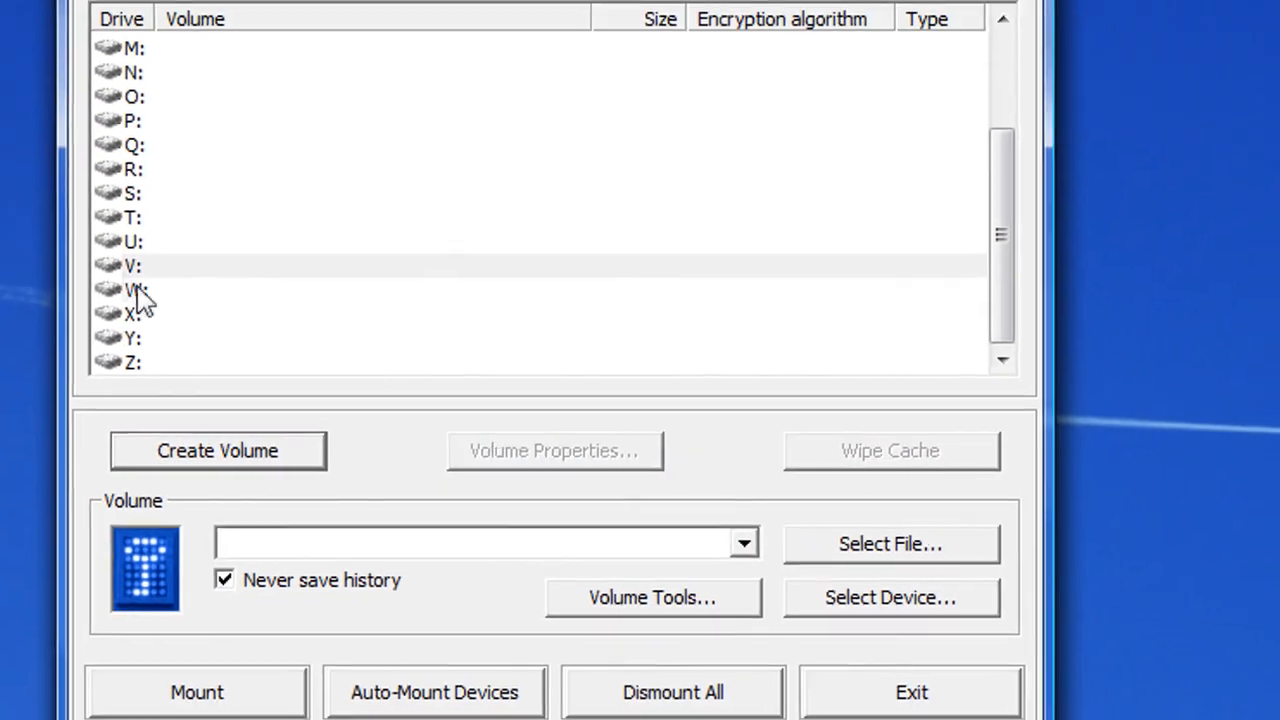
click(150, 272)
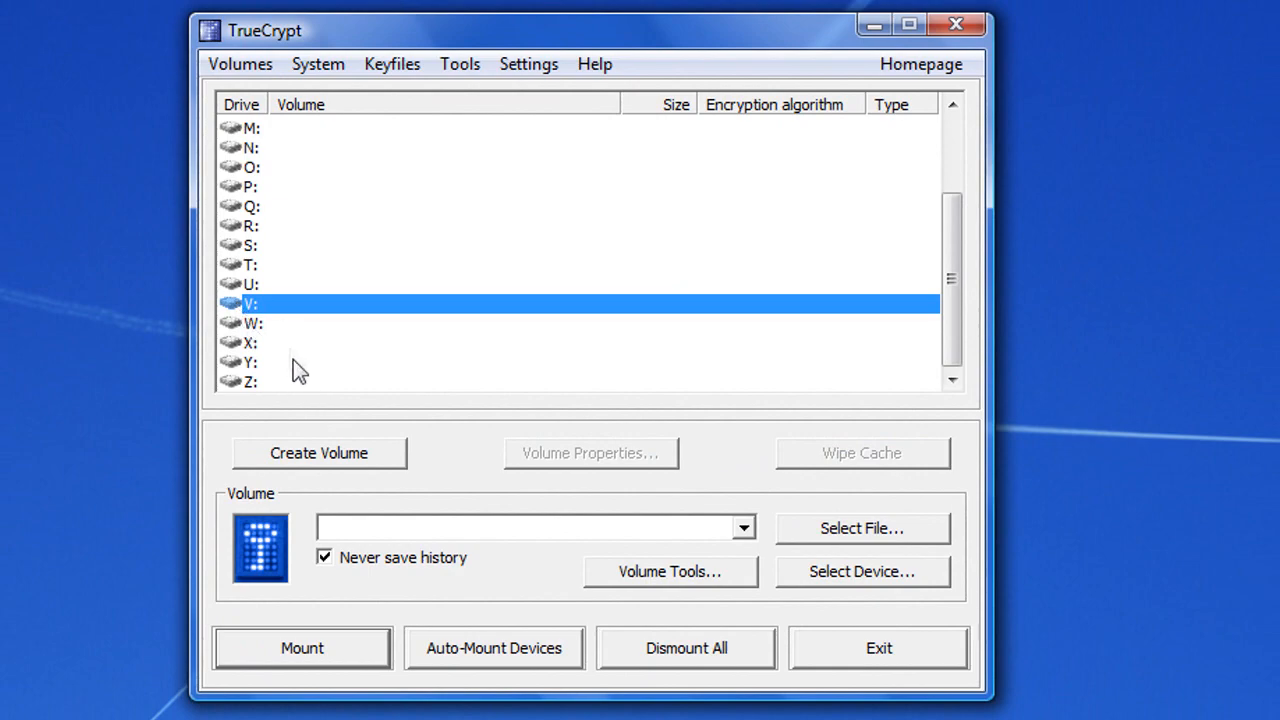
Check the Safe file and its size on Local Disk (E:) in Windows Explorer and try to open it directly
key(super)
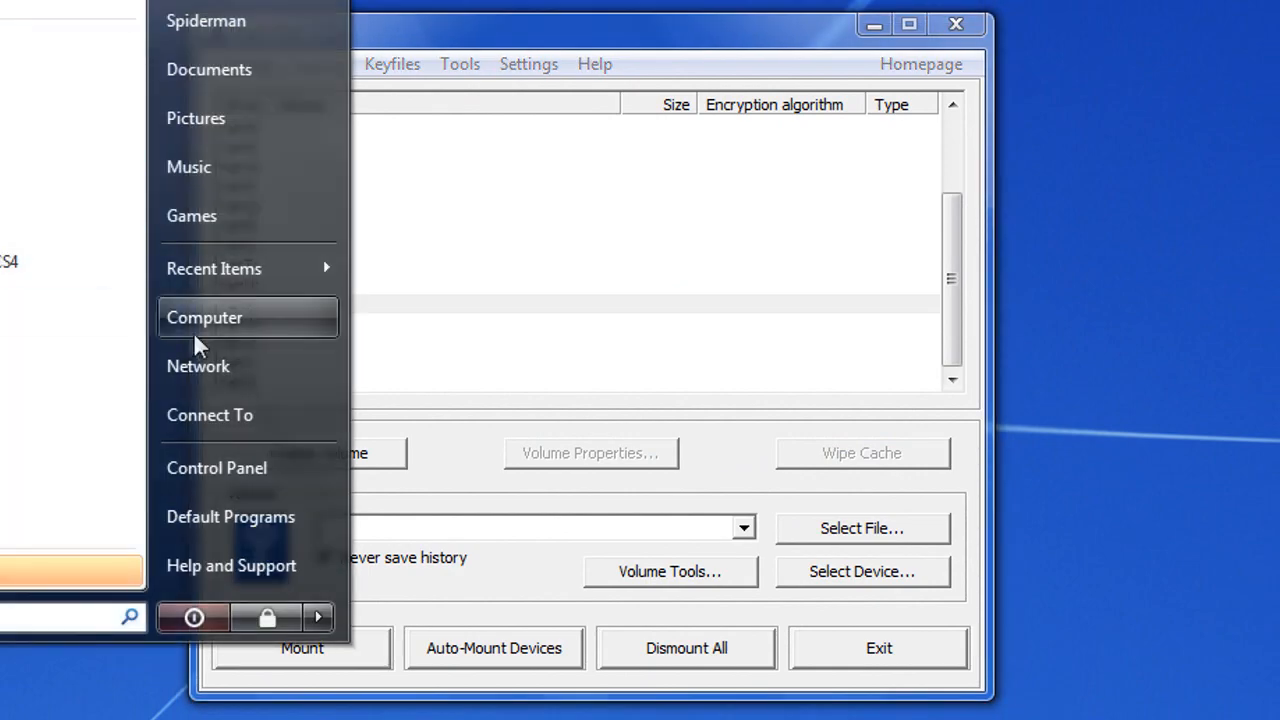
click(277, 349)
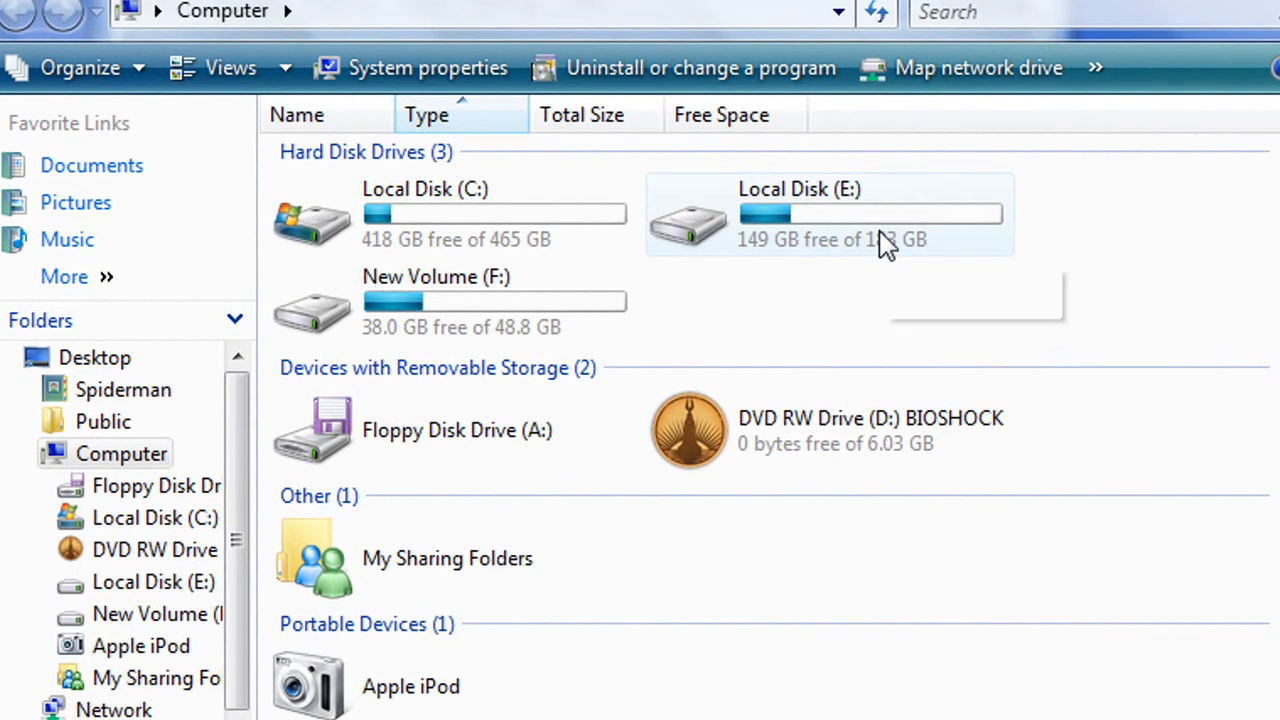
double_click(870, 254)
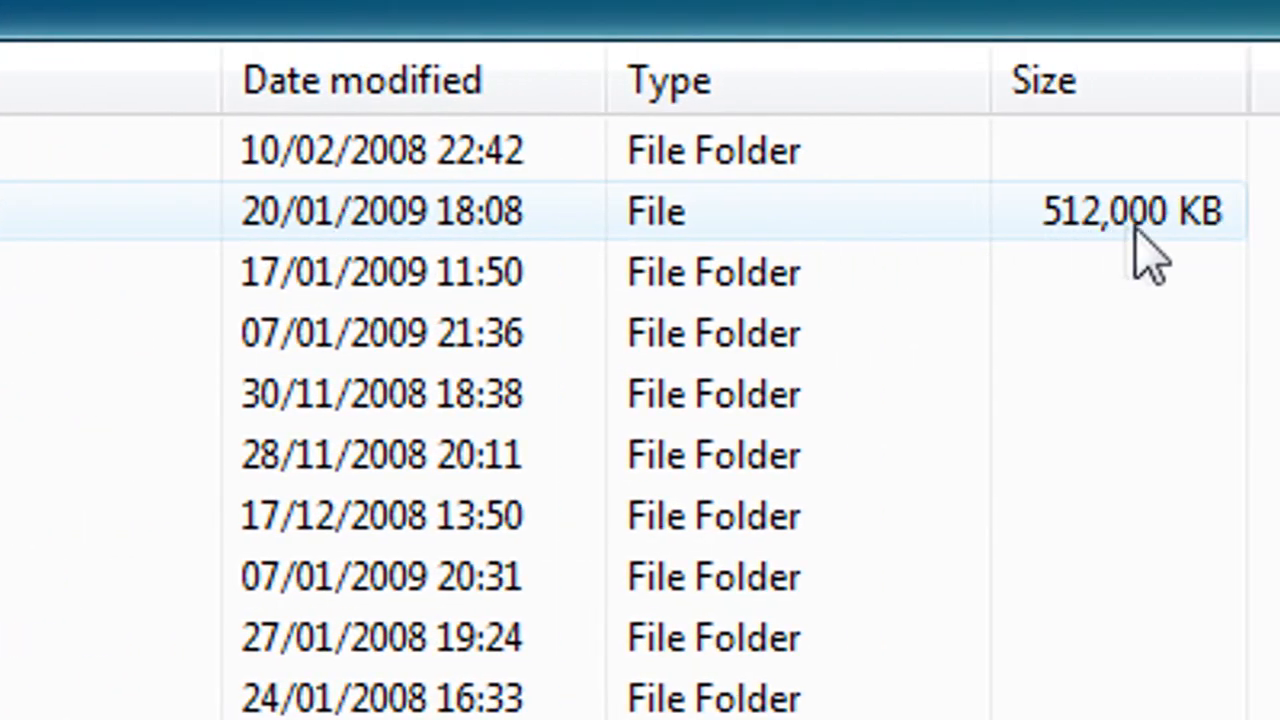
double_click(382, 215)
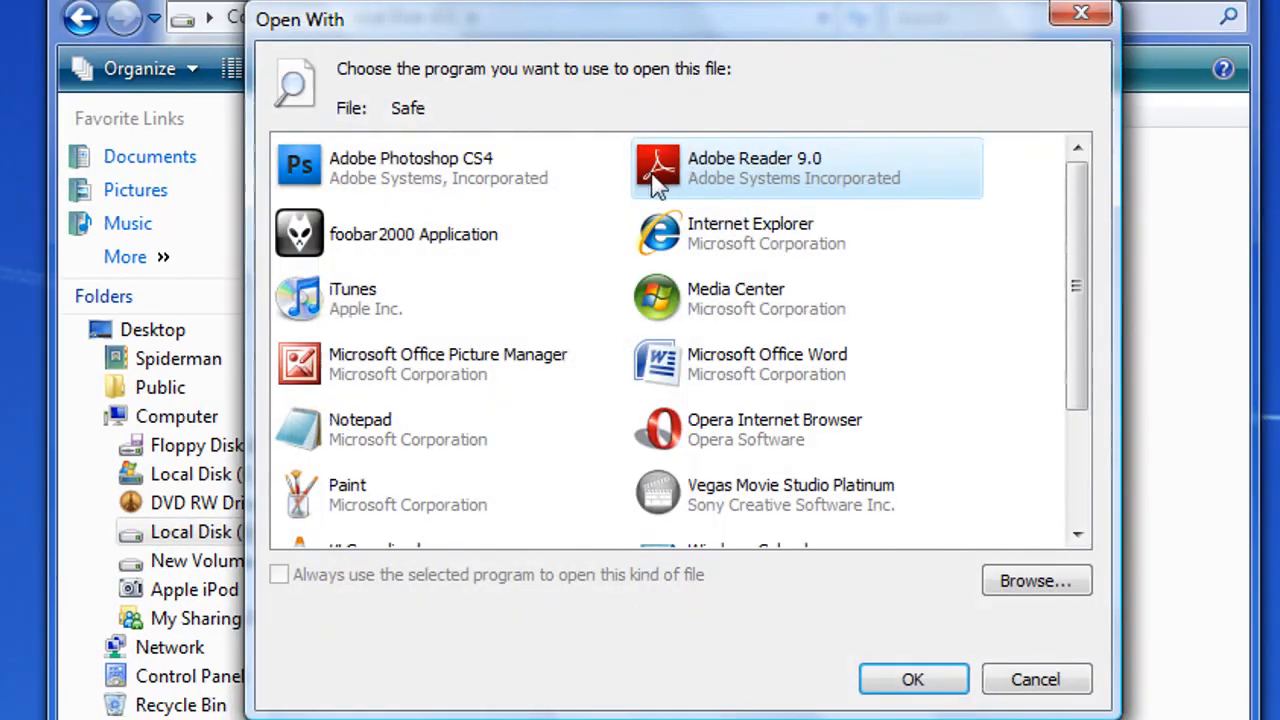
click(1080, 16)
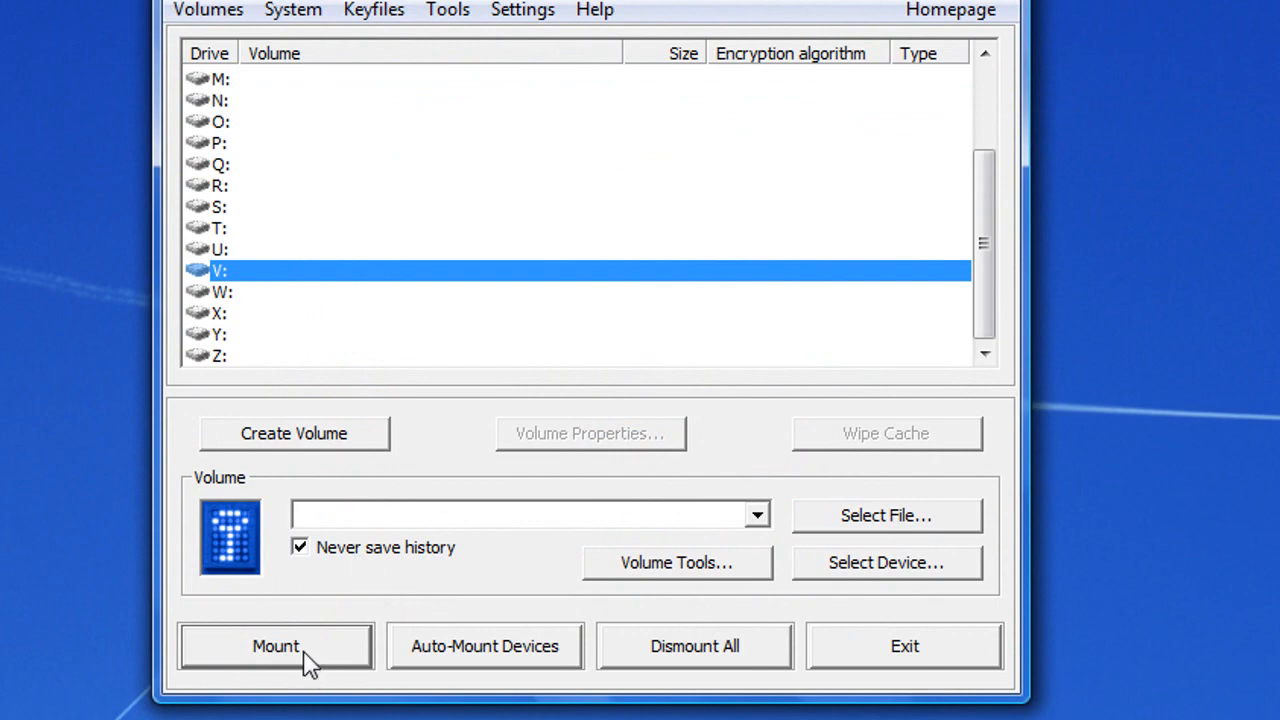
Choose the Safe file on Local Disk (E:) as the volume file in TrueCrypt
click(846, 516)
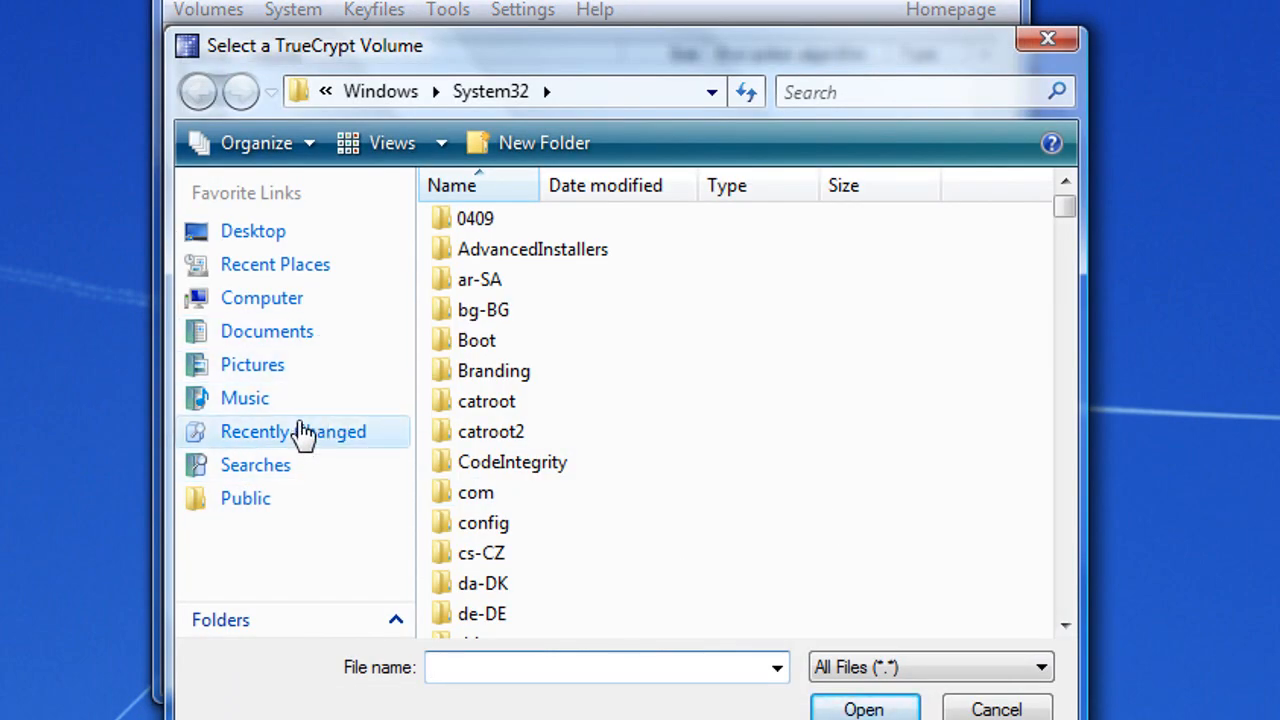
click(289, 306)
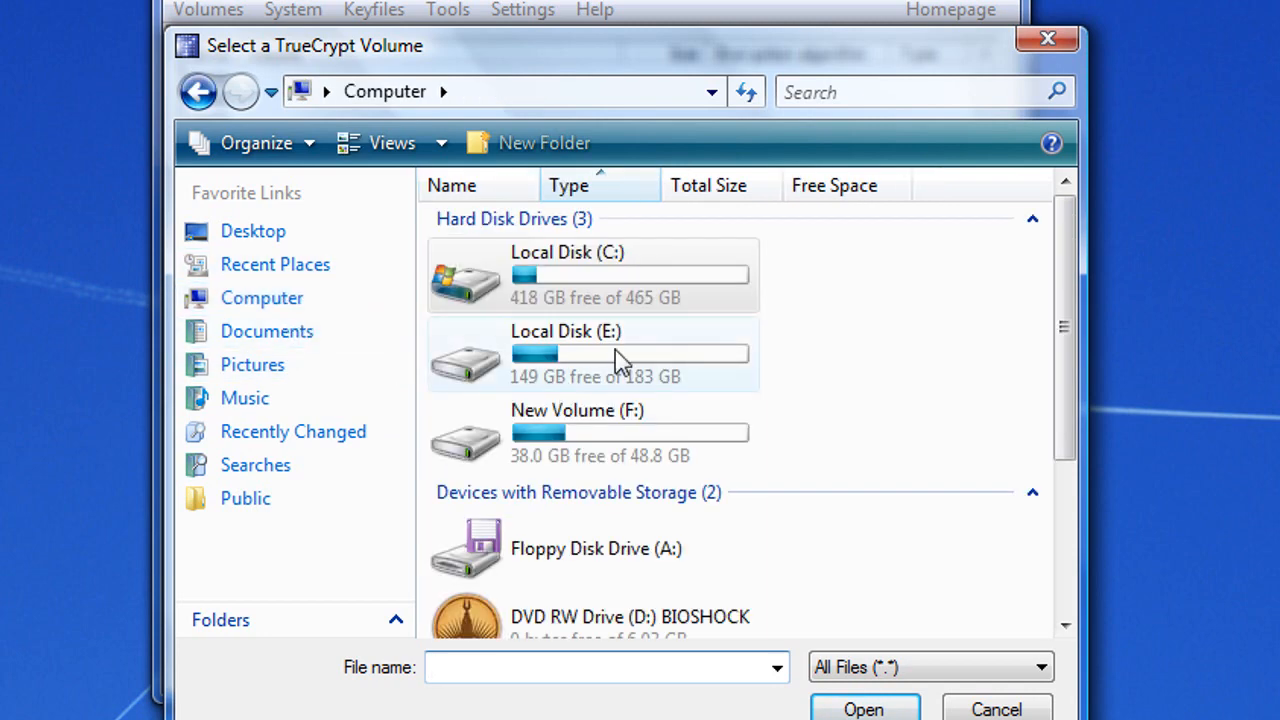
click(633, 373)
double_click(633, 373)
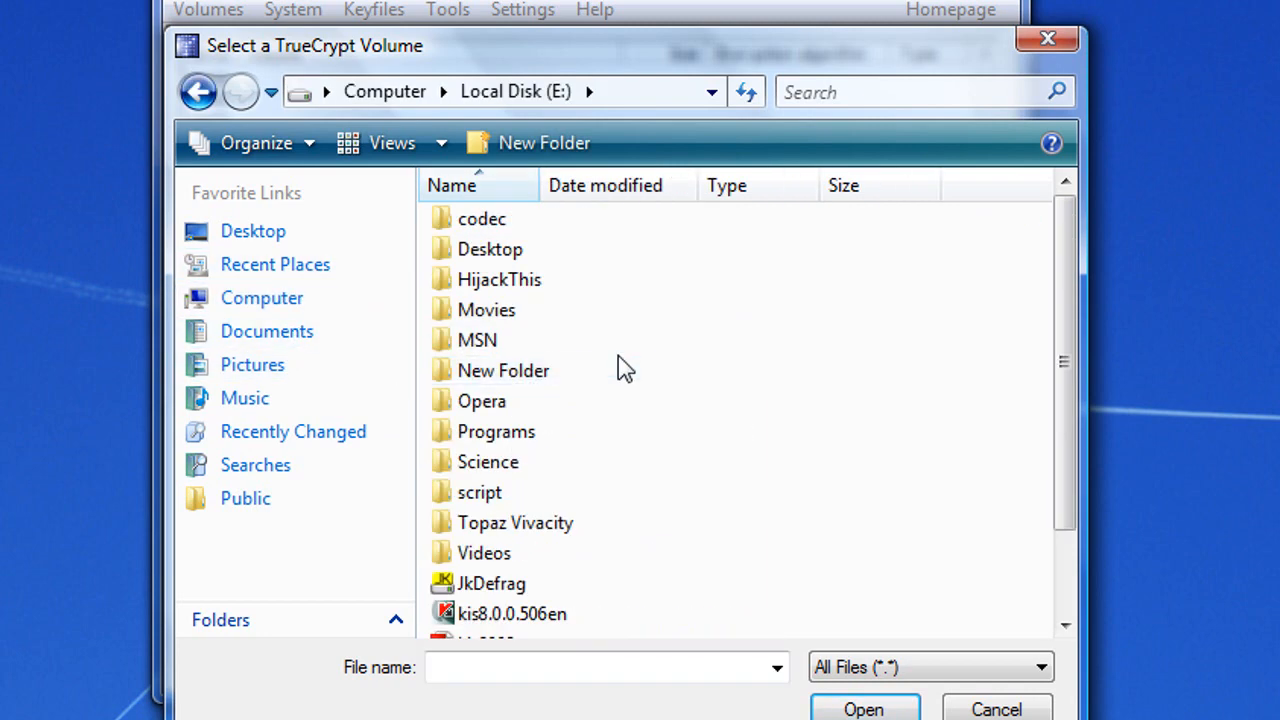
scroll(620, 366, down, 2)
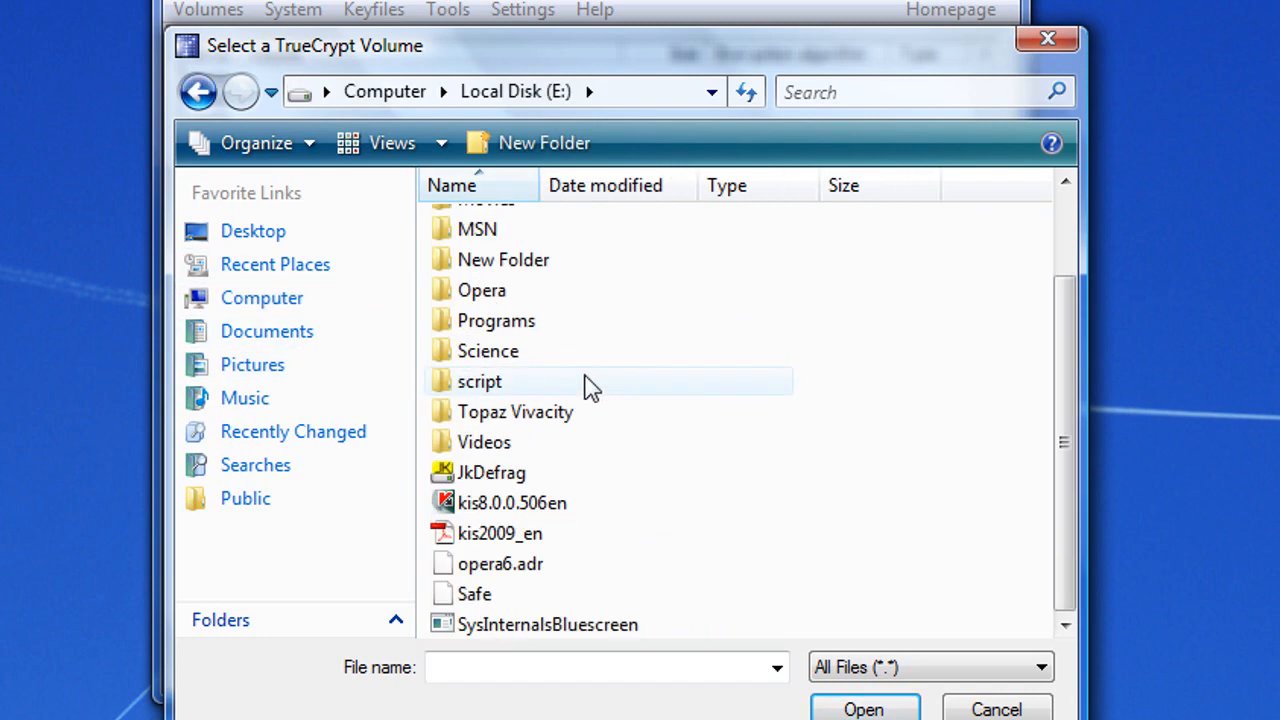
double_click(512, 598)
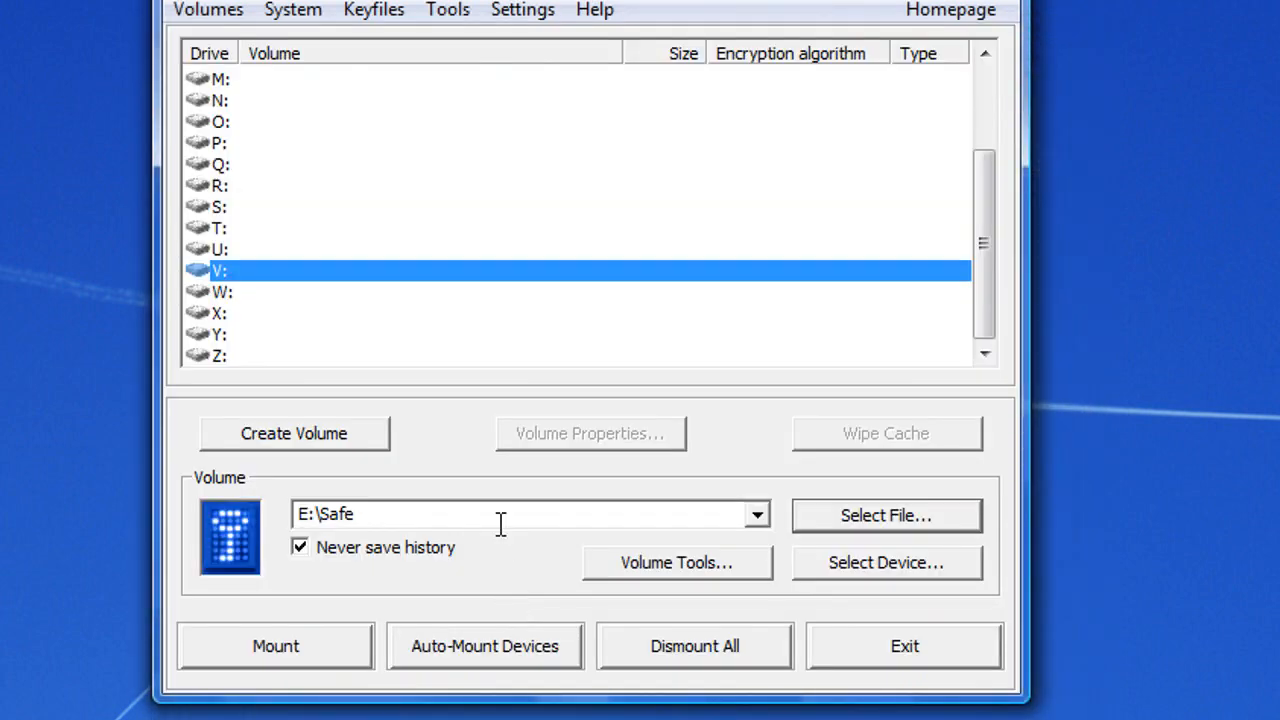
Mount E:\Safe on drive V: with the volume password and the readme keyfile from the desktop folder libmp3lame-3.98.2
click(287, 654)
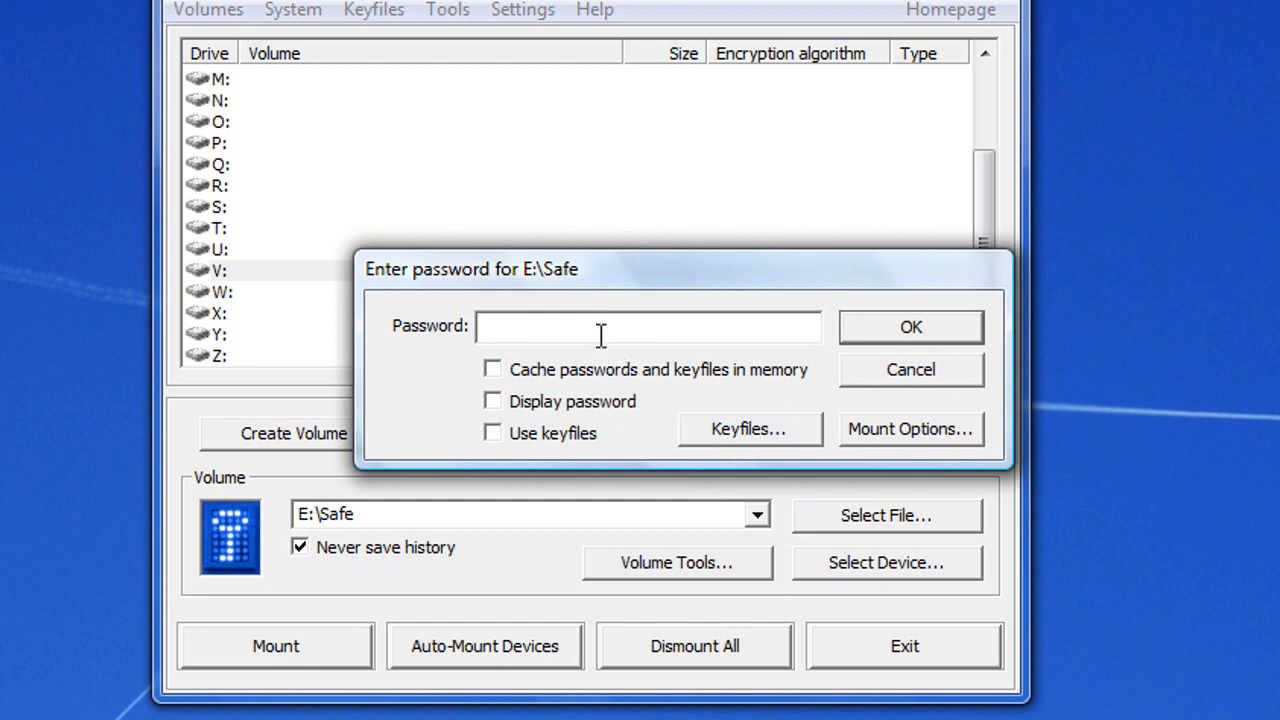
text(*********)
click(752, 436)
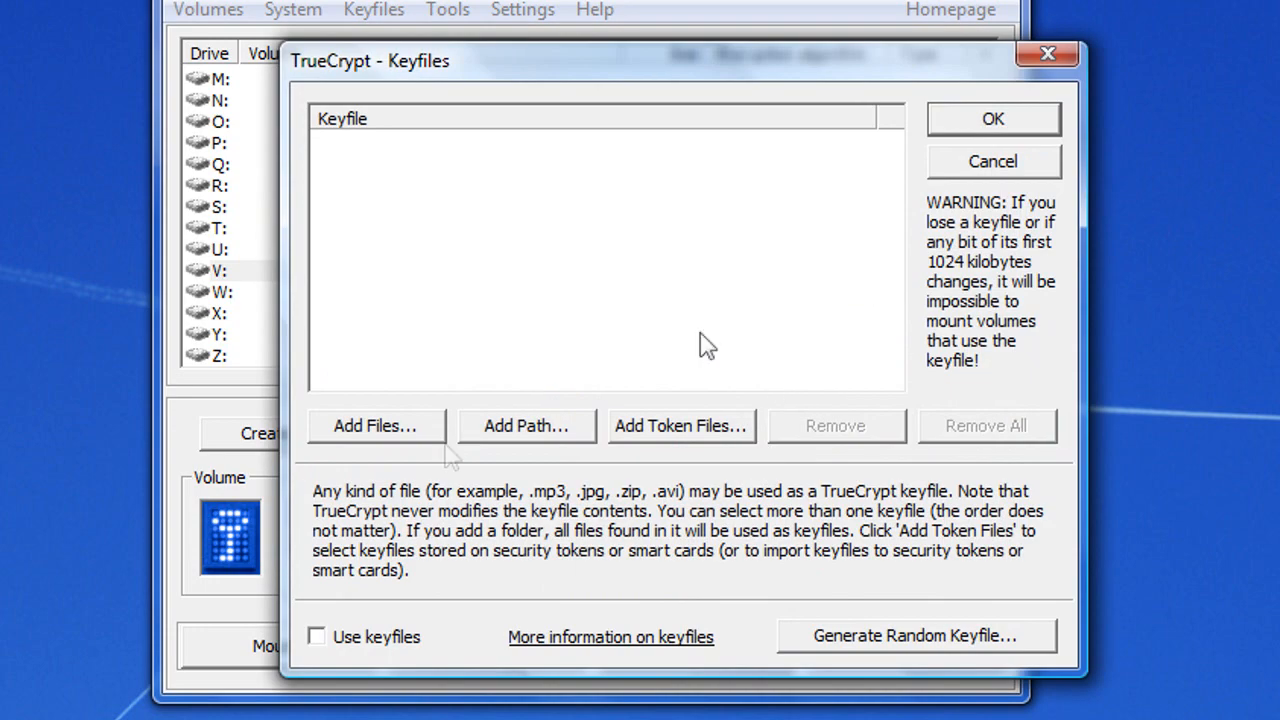
click(378, 444)
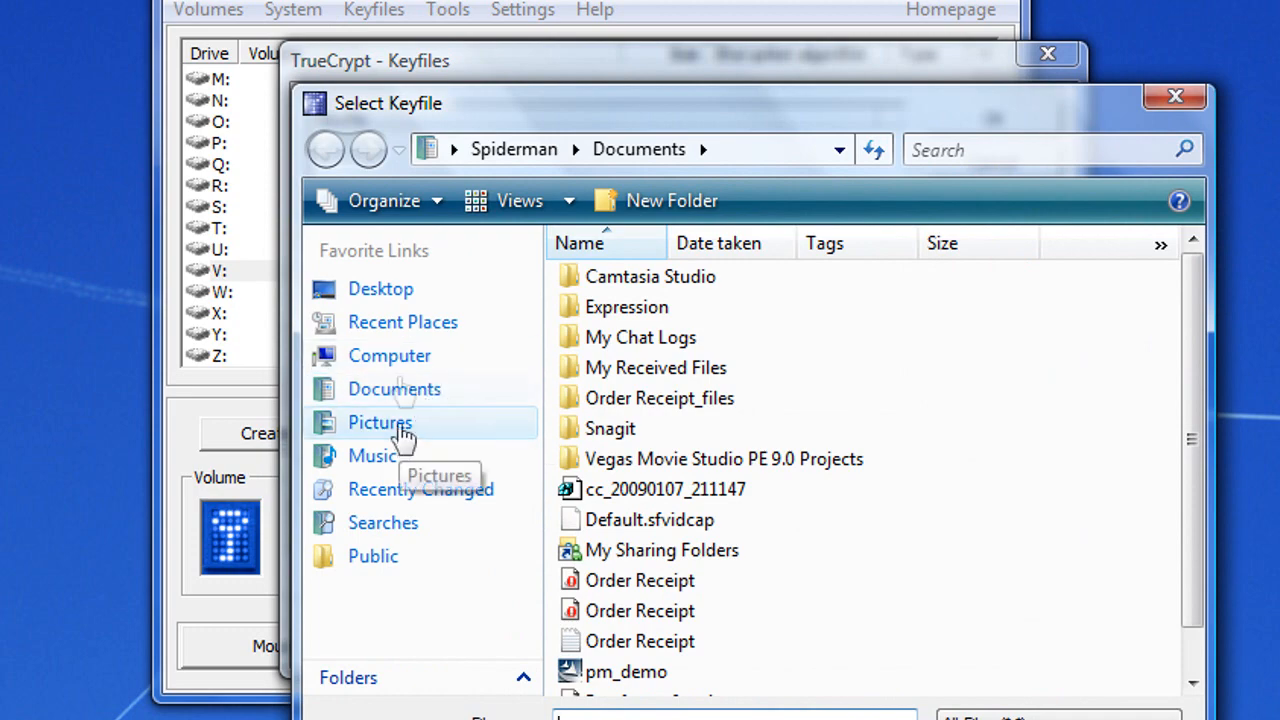
click(362, 292)
scroll(780, 606, down, 2)
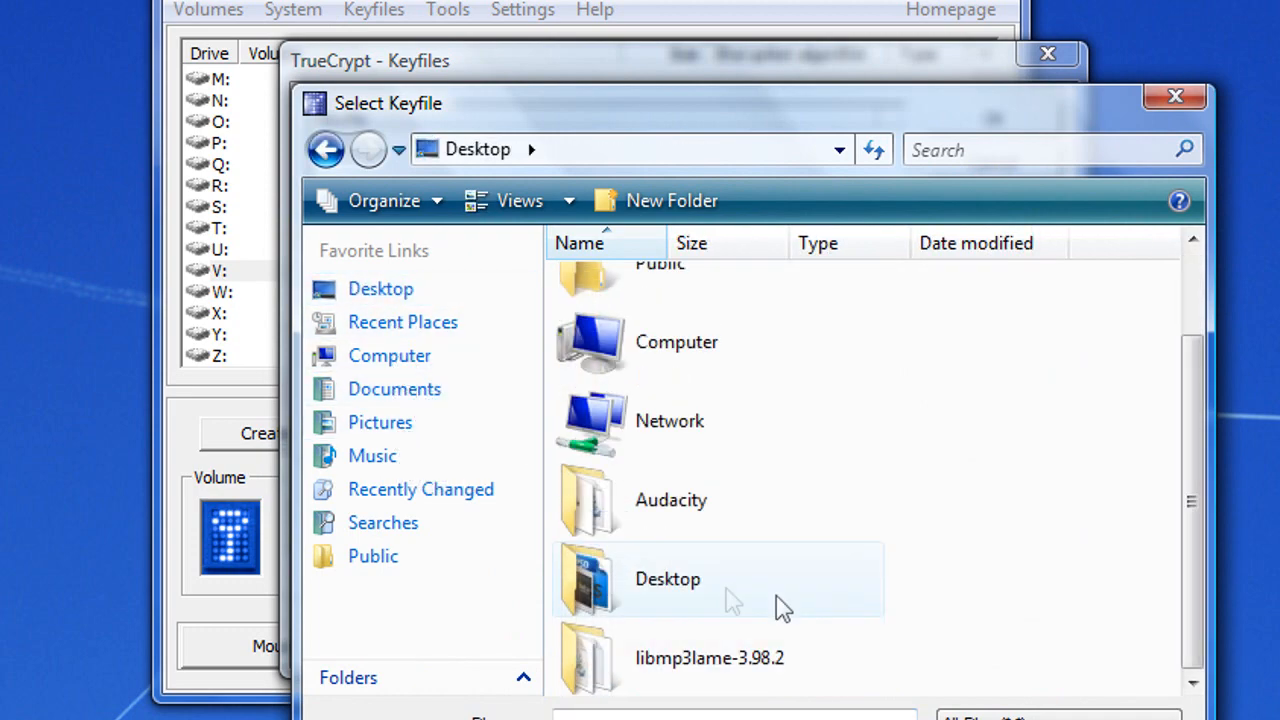
double_click(700, 660)
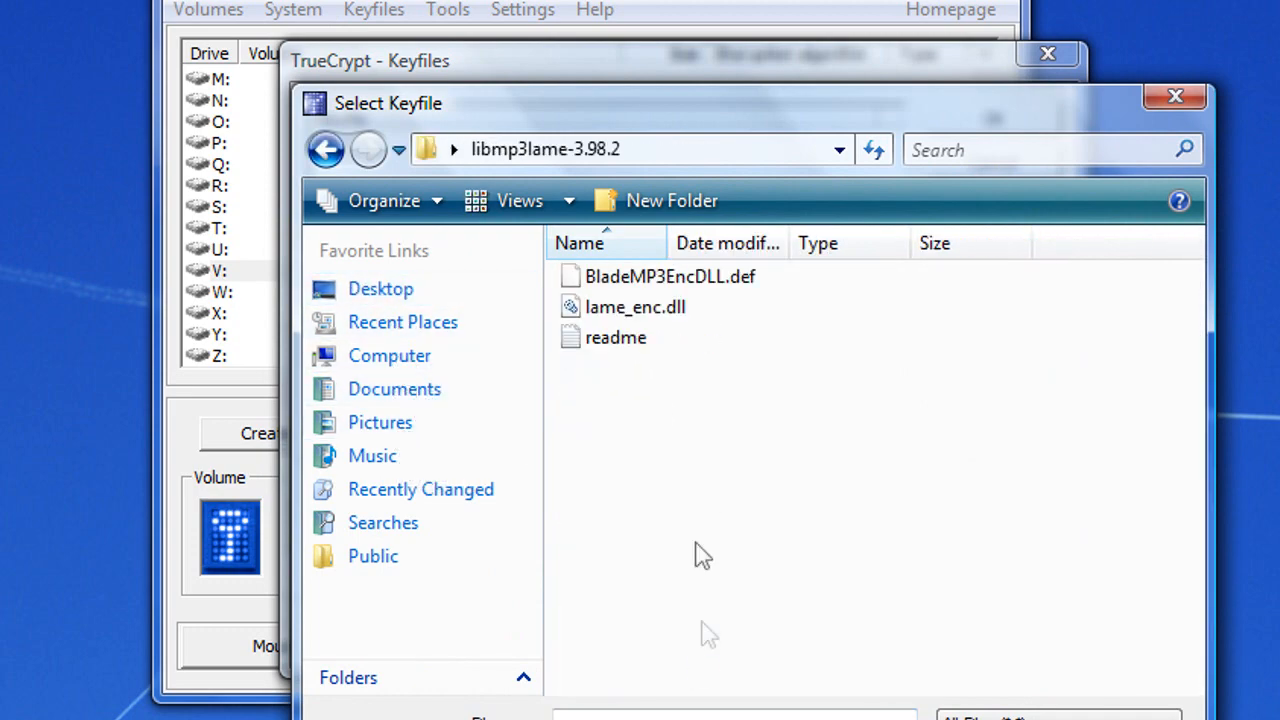
double_click(596, 340)
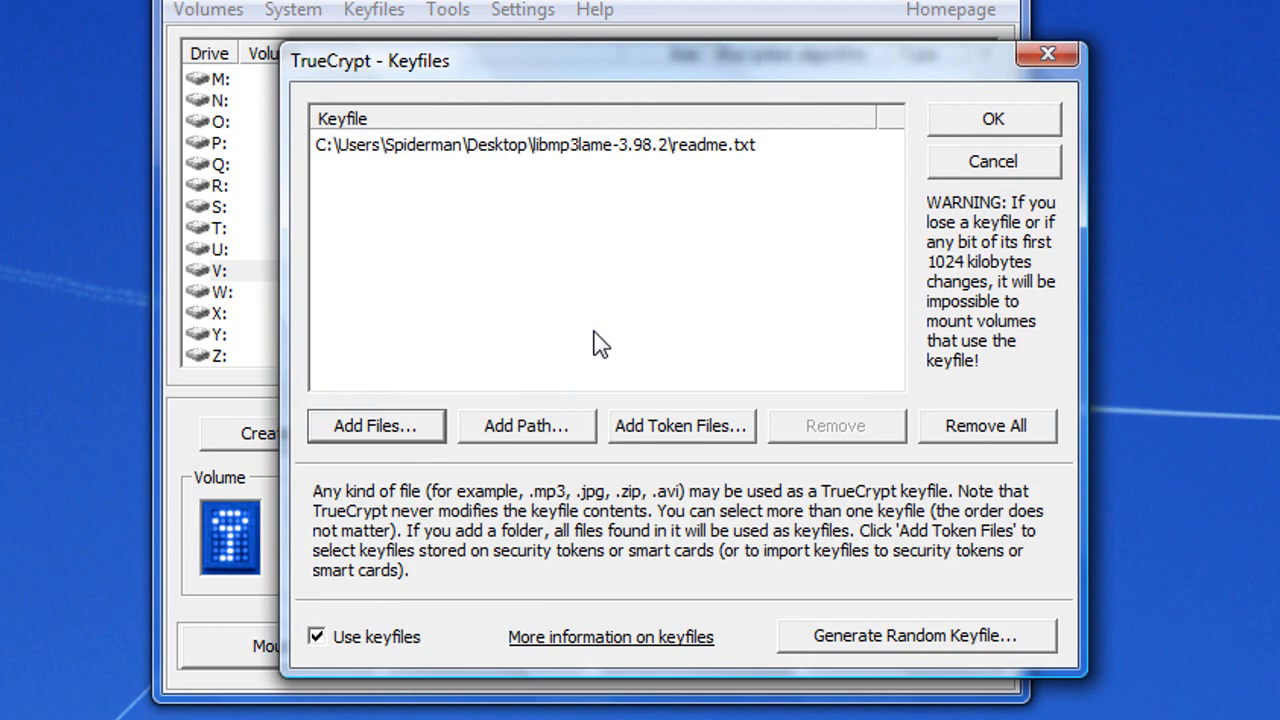
click(980, 124)
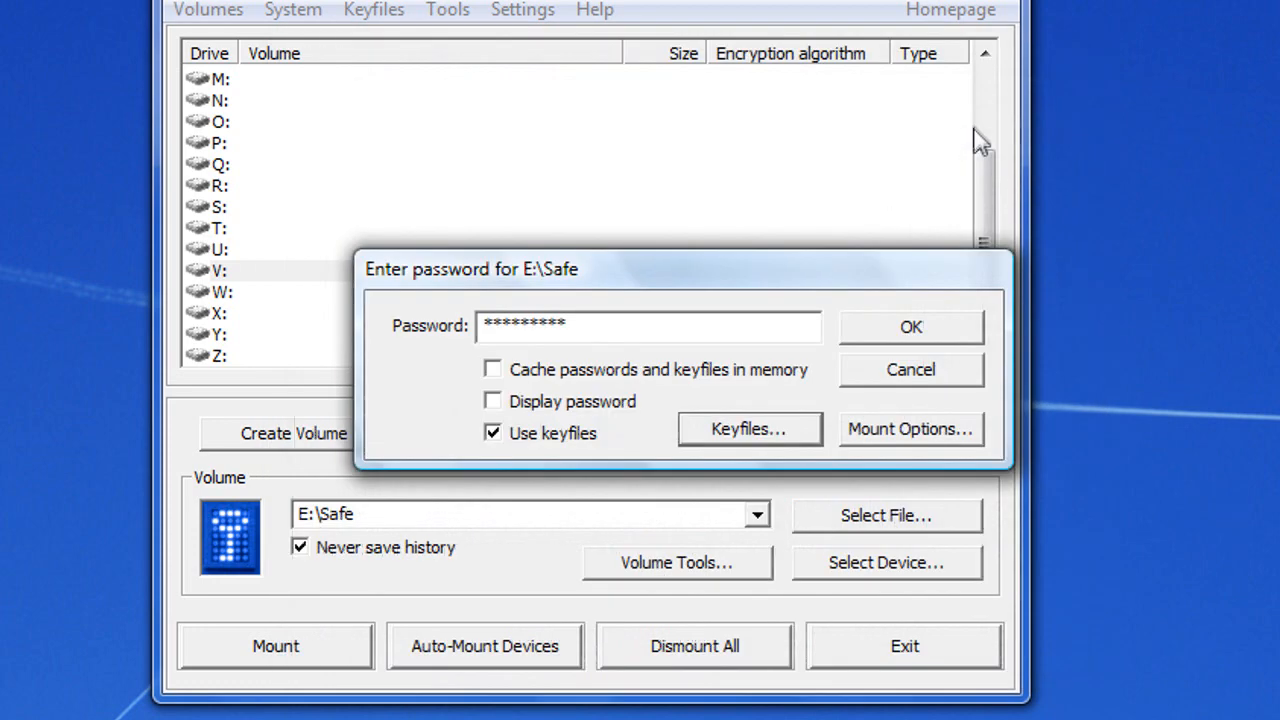
click(903, 334)
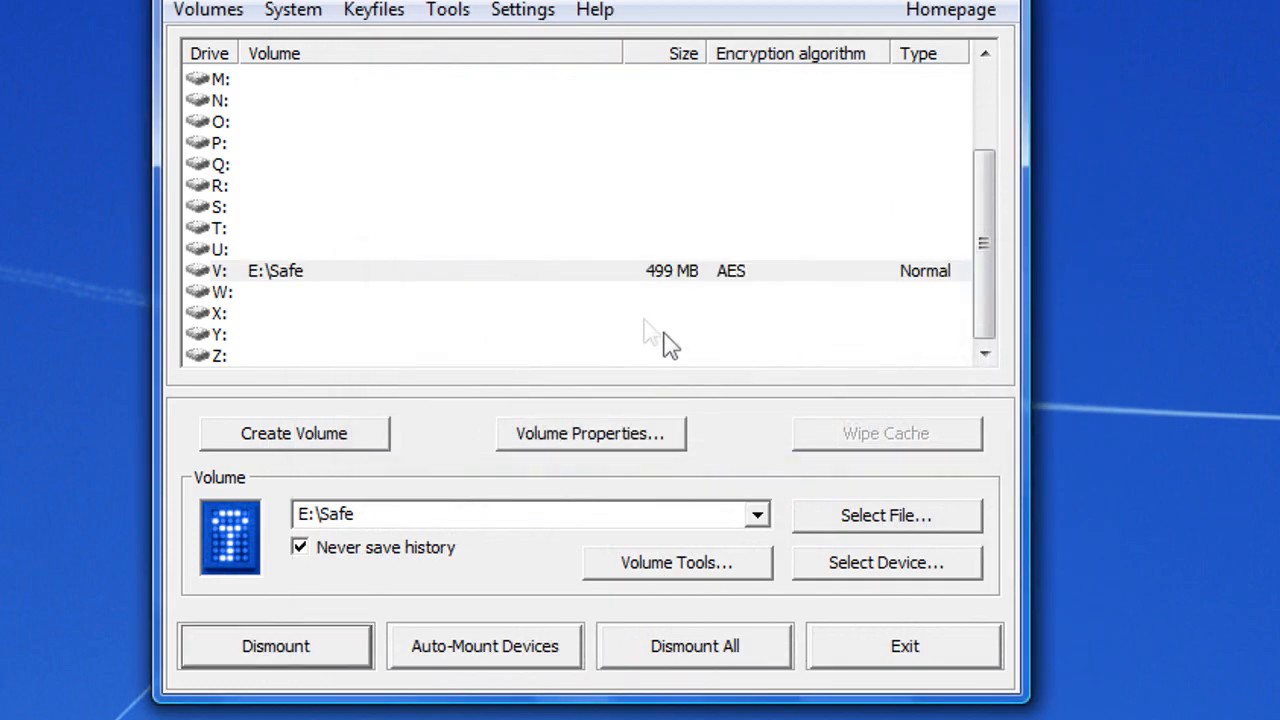
Open the mounted Local Disk (V:) from Computer in Windows Explorer to view its contents
click(514, 279)
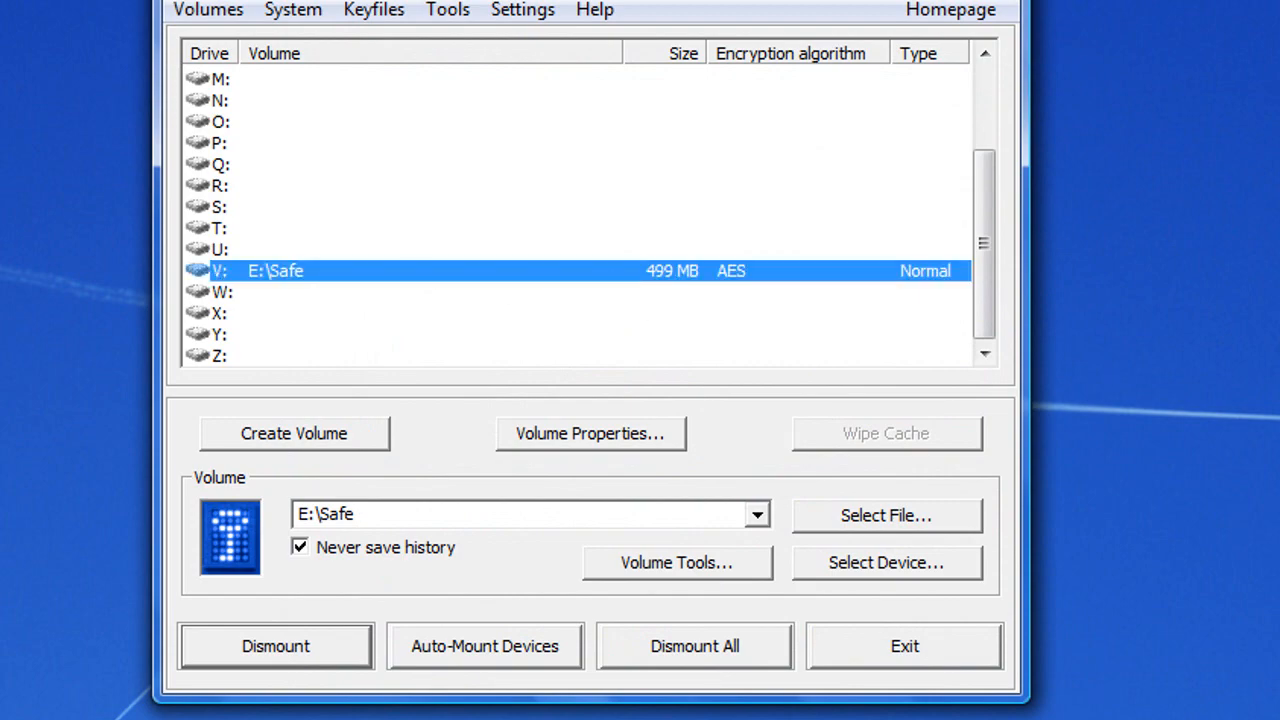
click(32, 5)
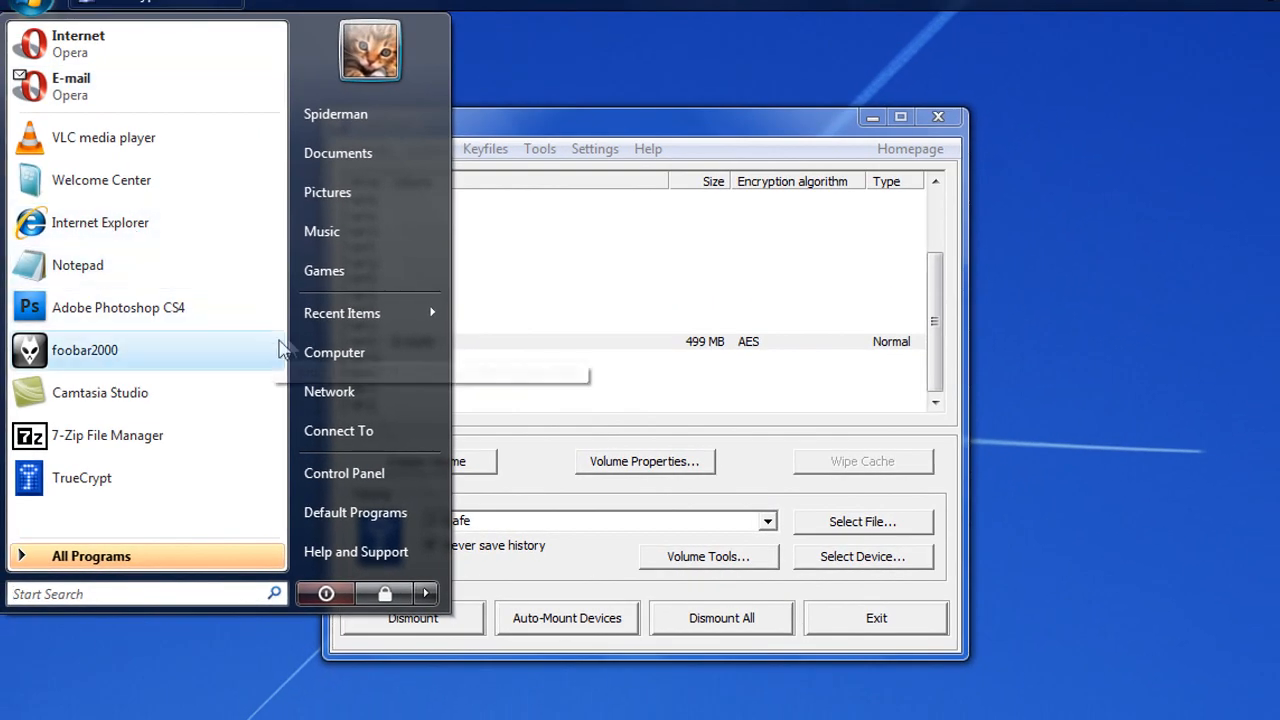
click(350, 352)
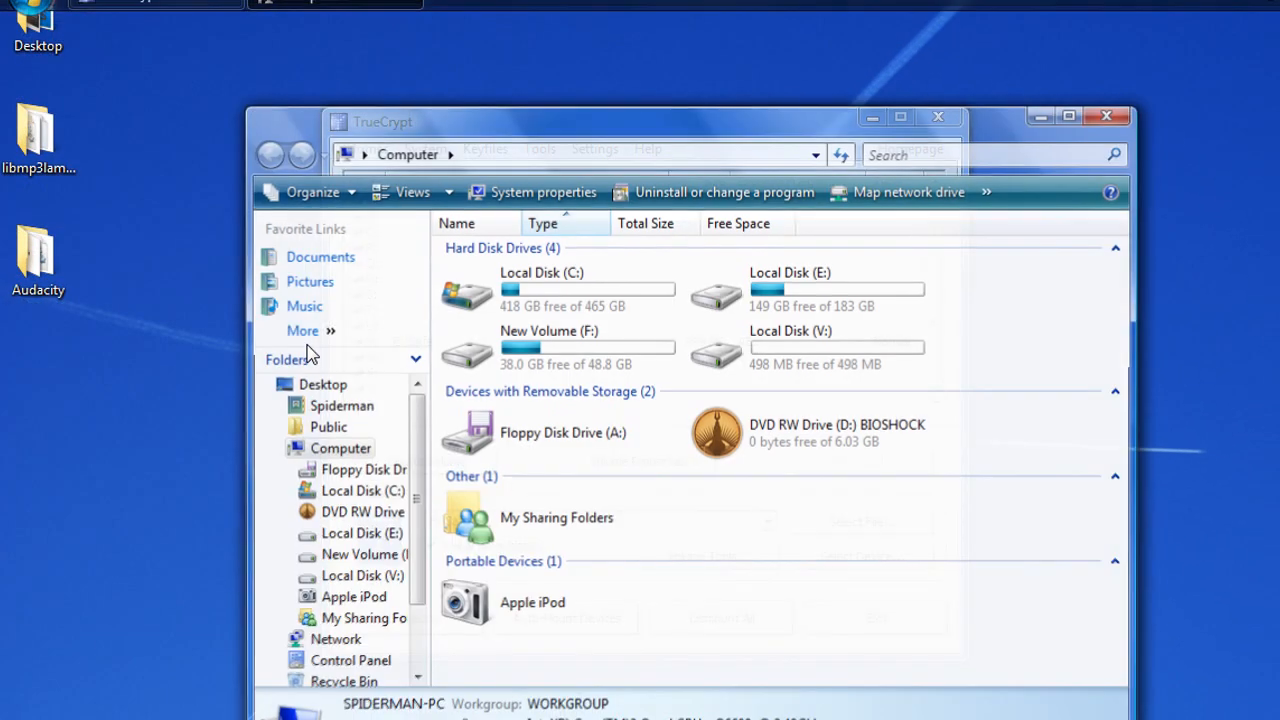
double_click(766, 366)
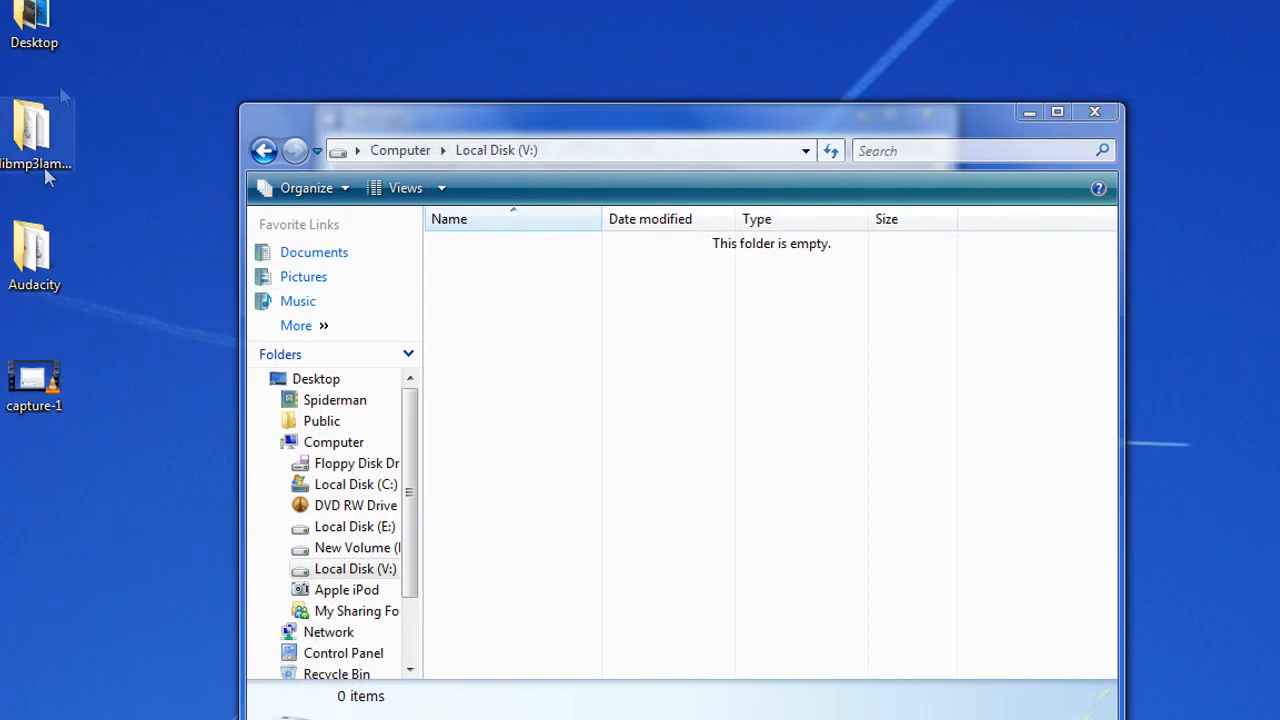
Open Local Disk (E:) in a second Explorer window to view the Safe container file
click(12, 2)
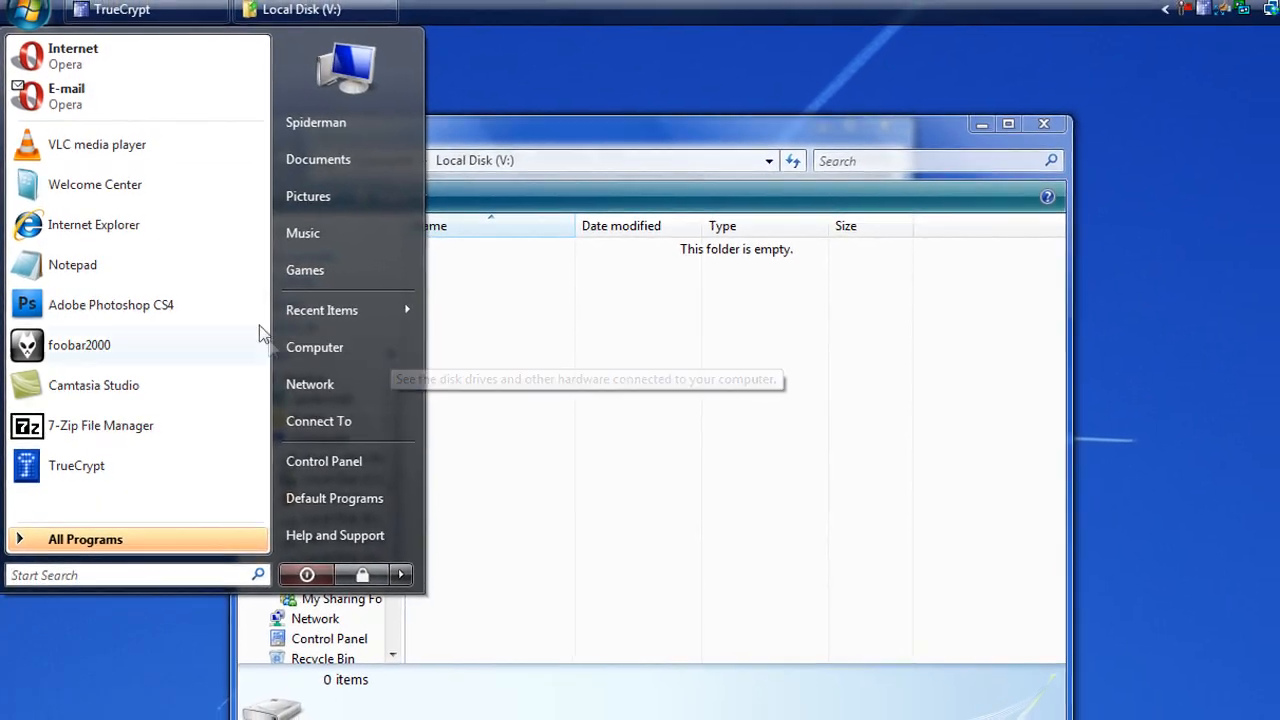
click(308, 348)
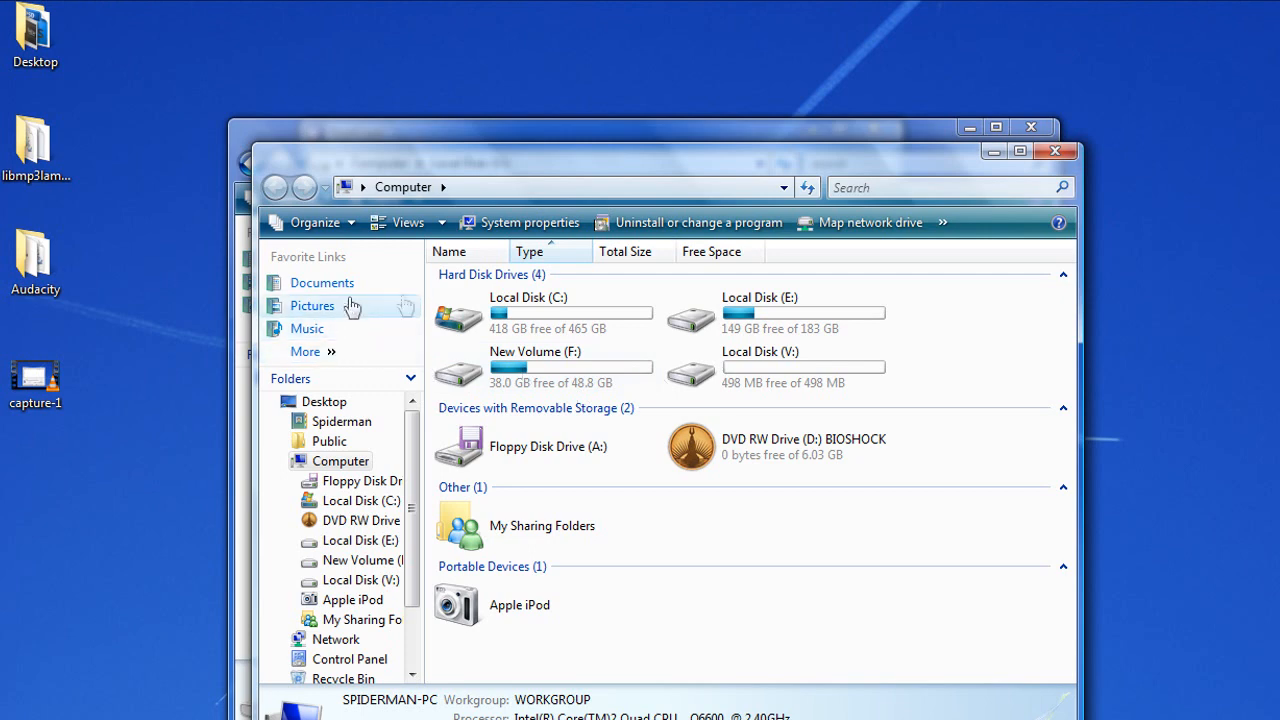
click(754, 322)
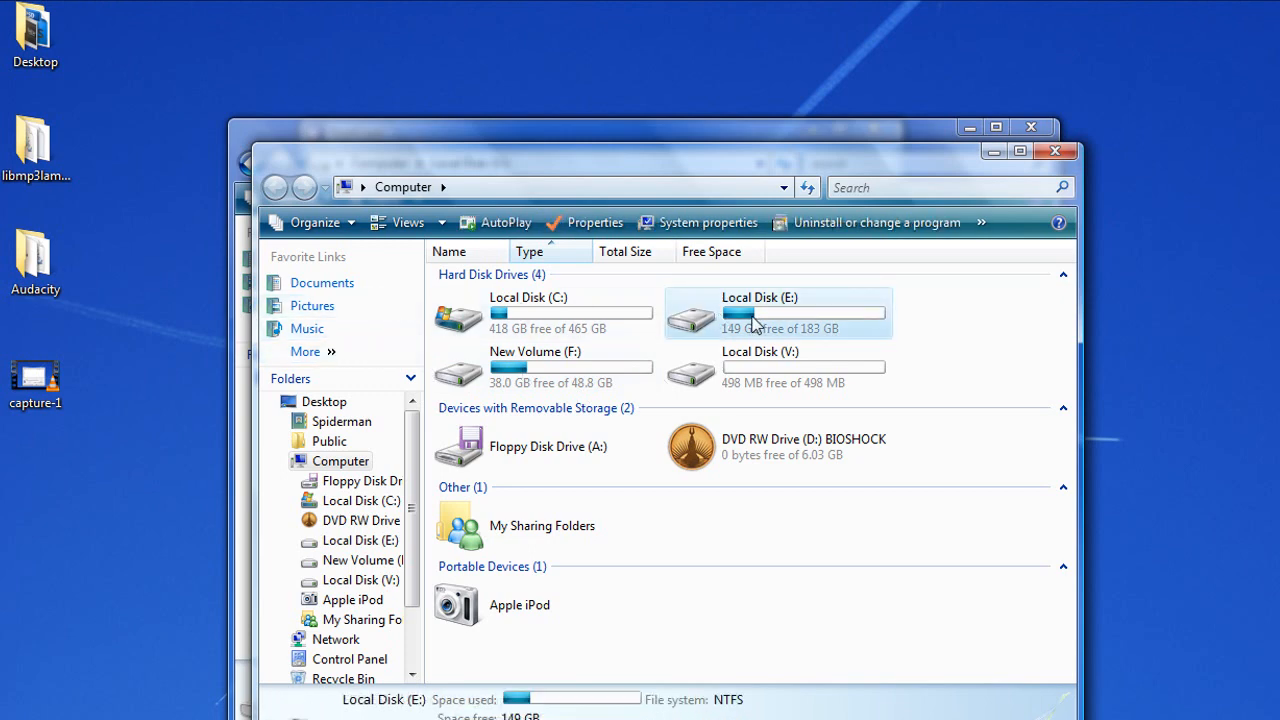
double_click(754, 322)
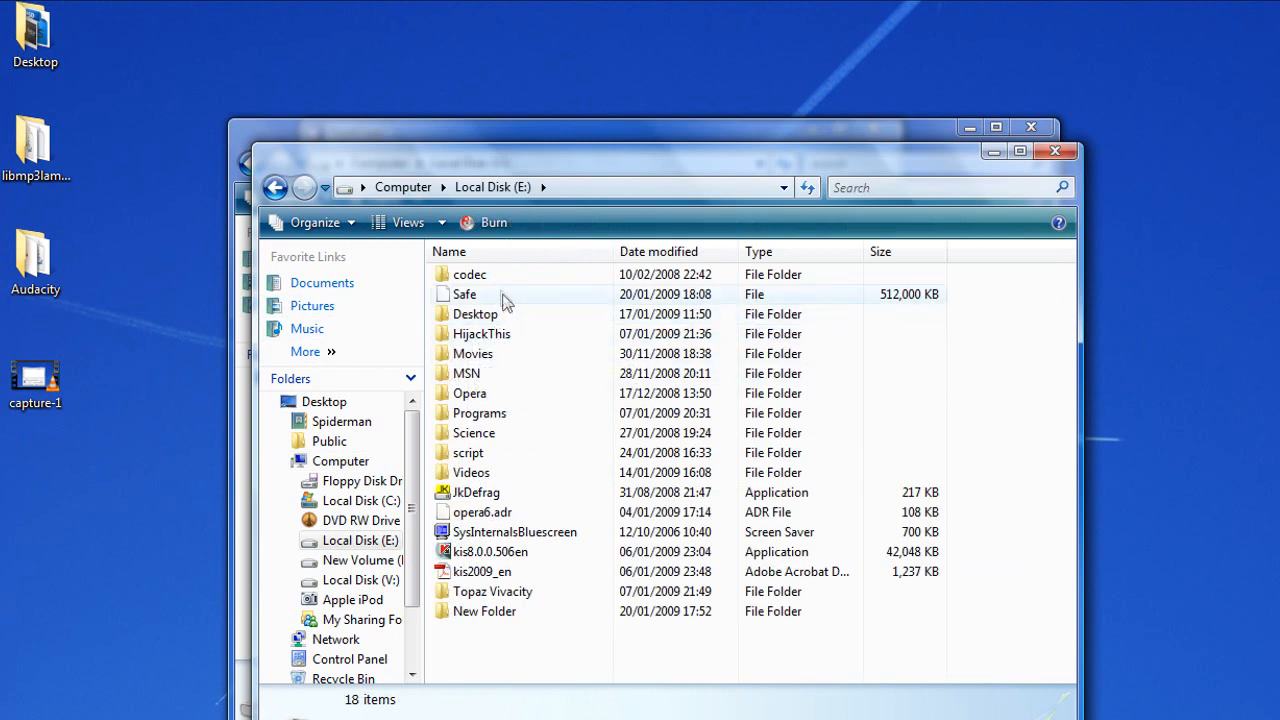
Copy the SysInternalsBluescreen screen saver from Local Disk (E:) to the mounted Local Disk (V:), and dismount drive V: in TrueCrypt
click(497, 531)
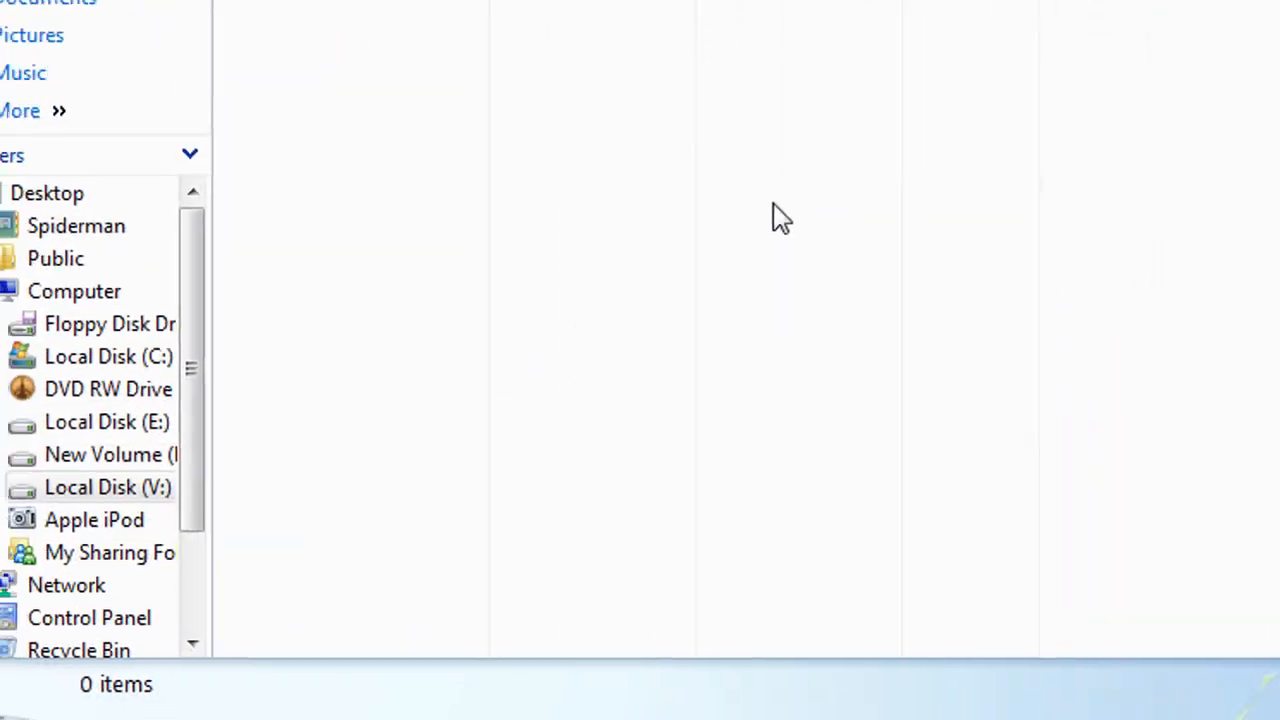
key(ctrl+v)
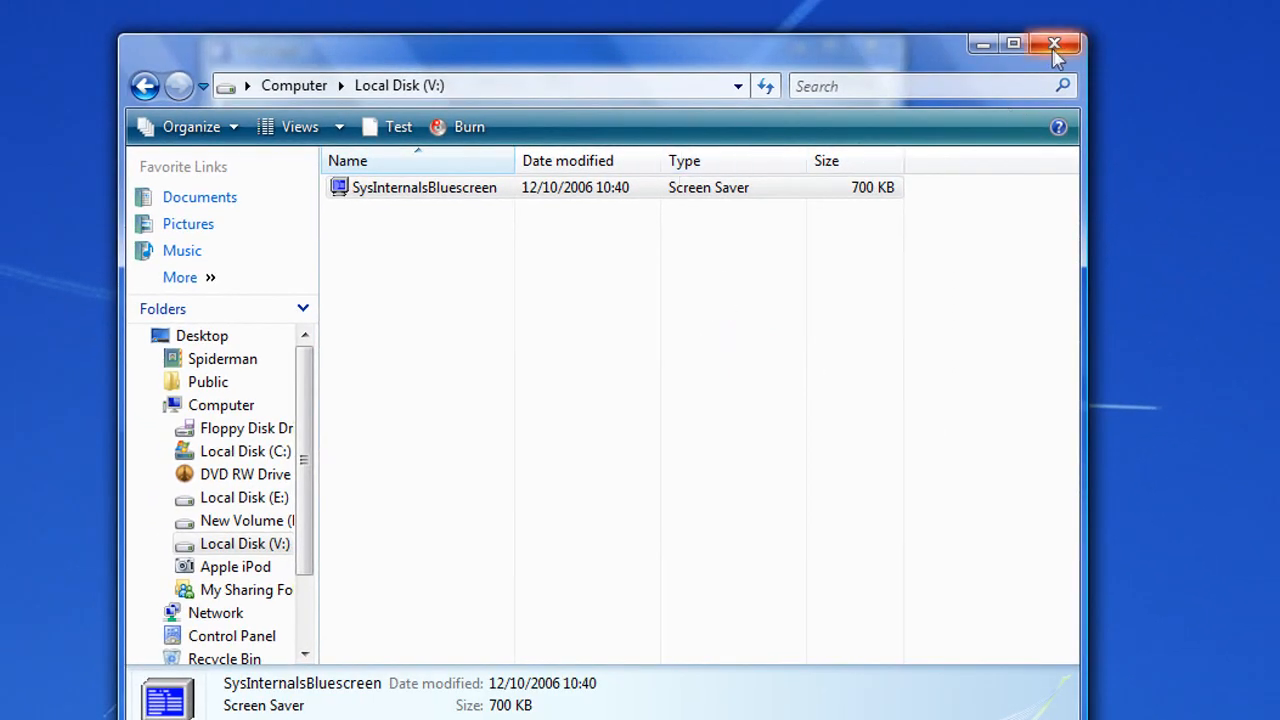
click(1054, 45)
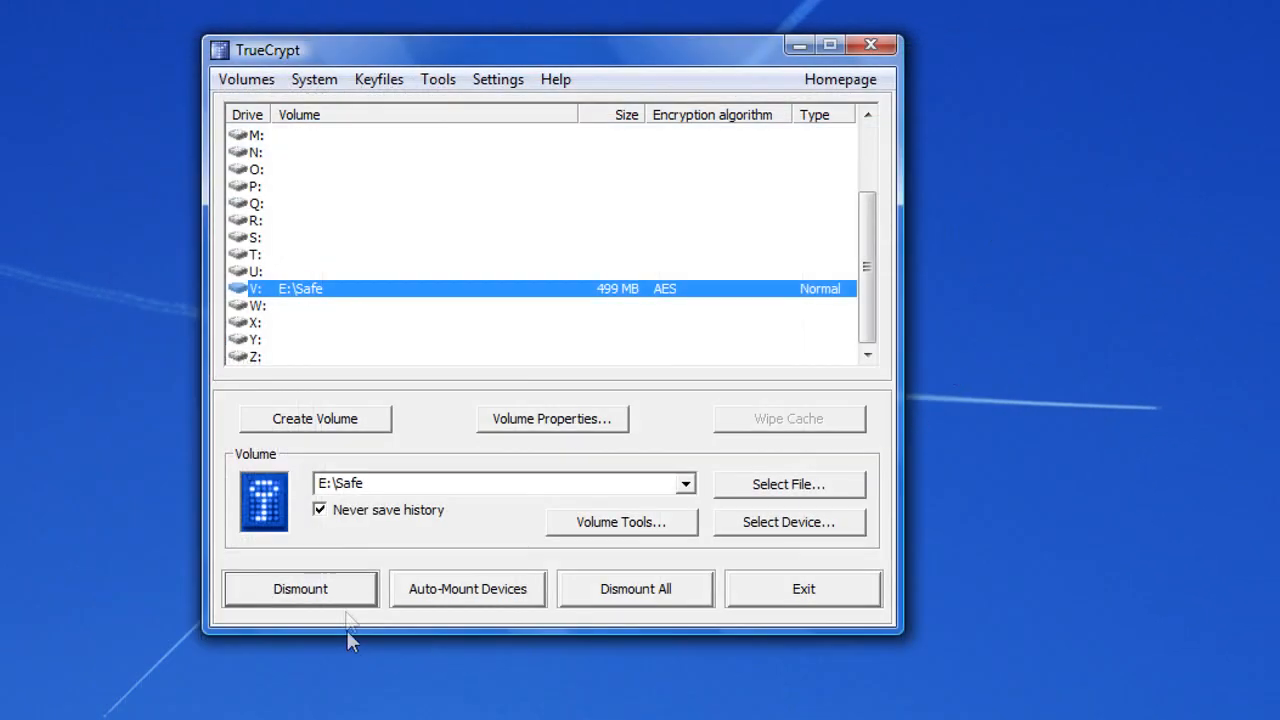
click(334, 598)
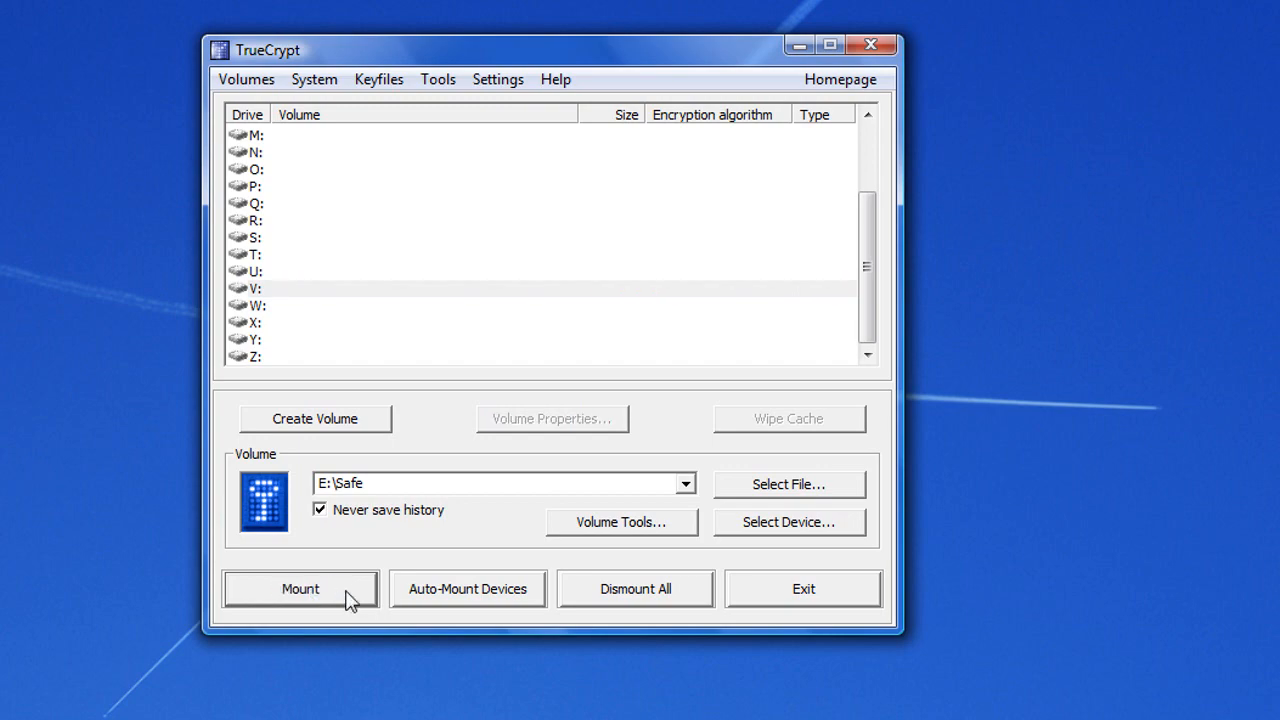
Try to open the Safe container file directly from Local Disk (E:) in Windows Explorer, and close the window
click(2, 2)
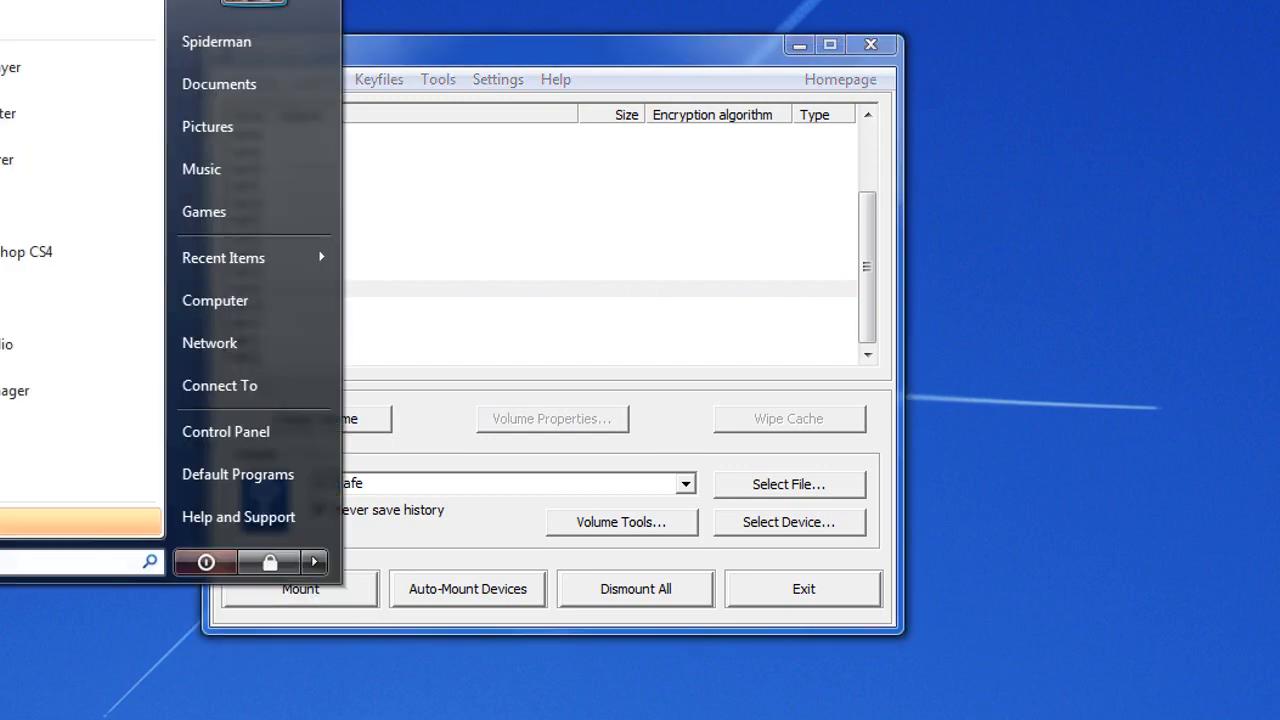
click(320, 312)
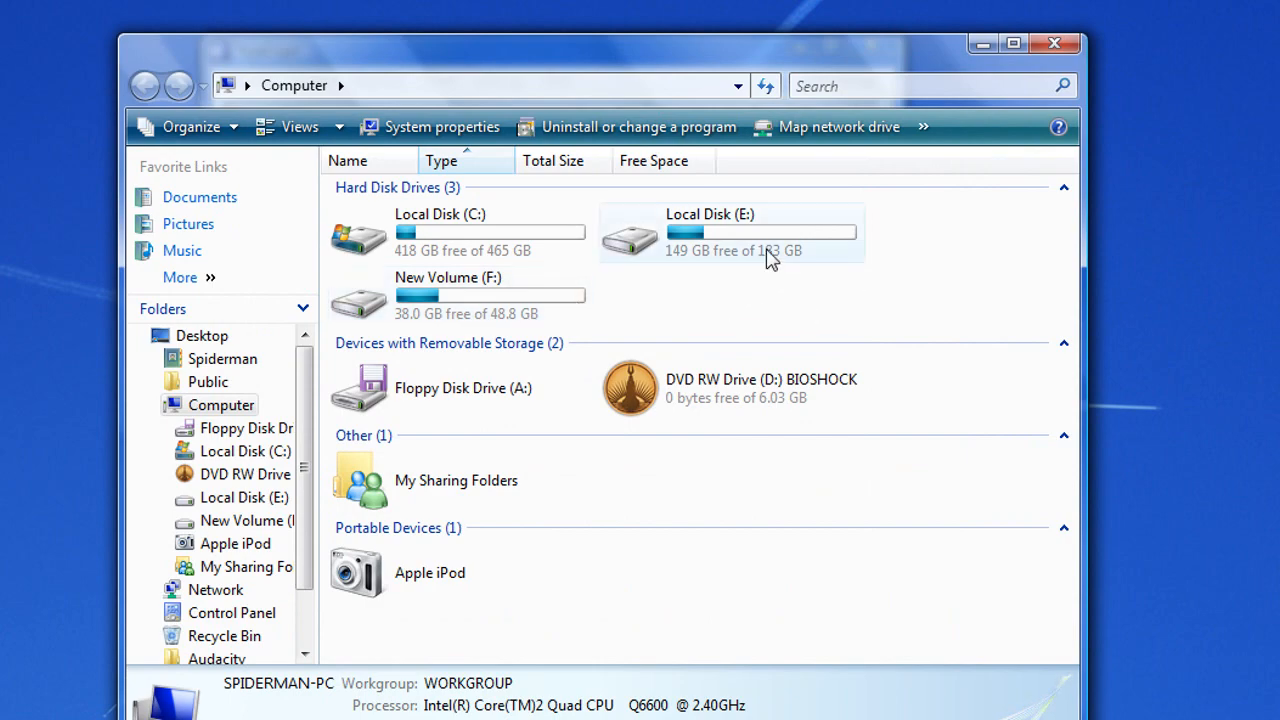
double_click(770, 258)
double_click(449, 210)
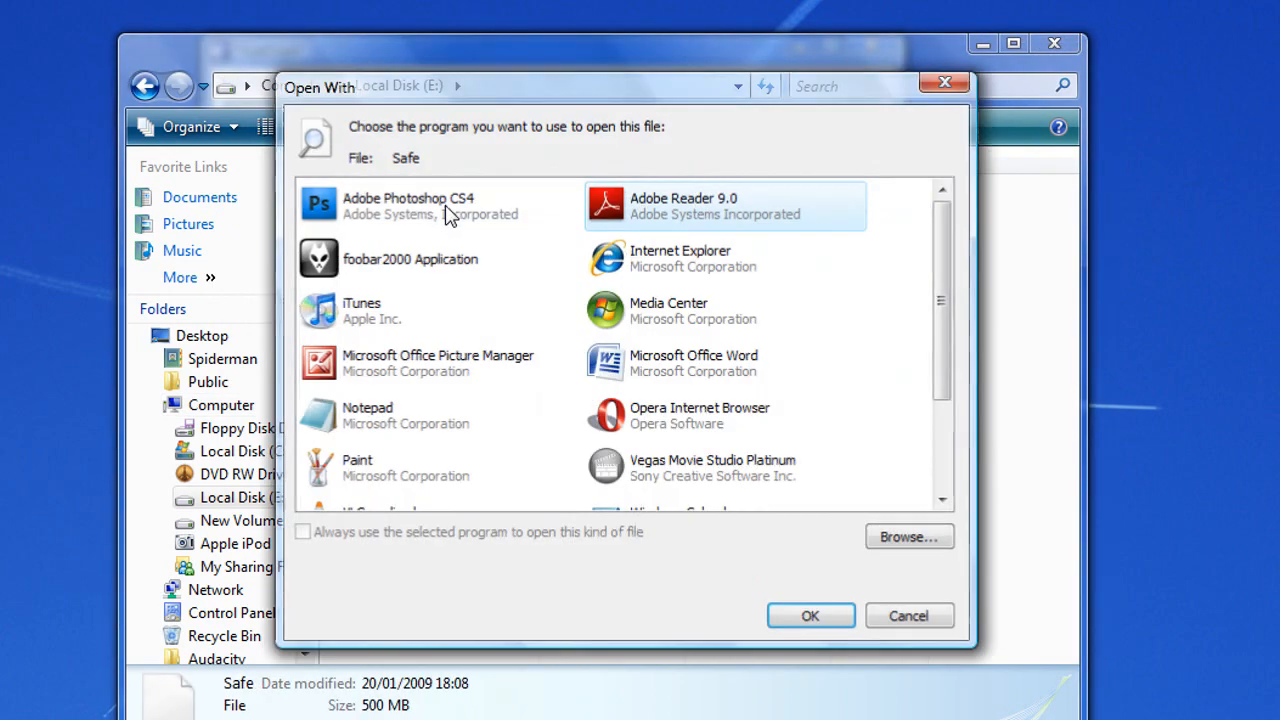
click(952, 86)
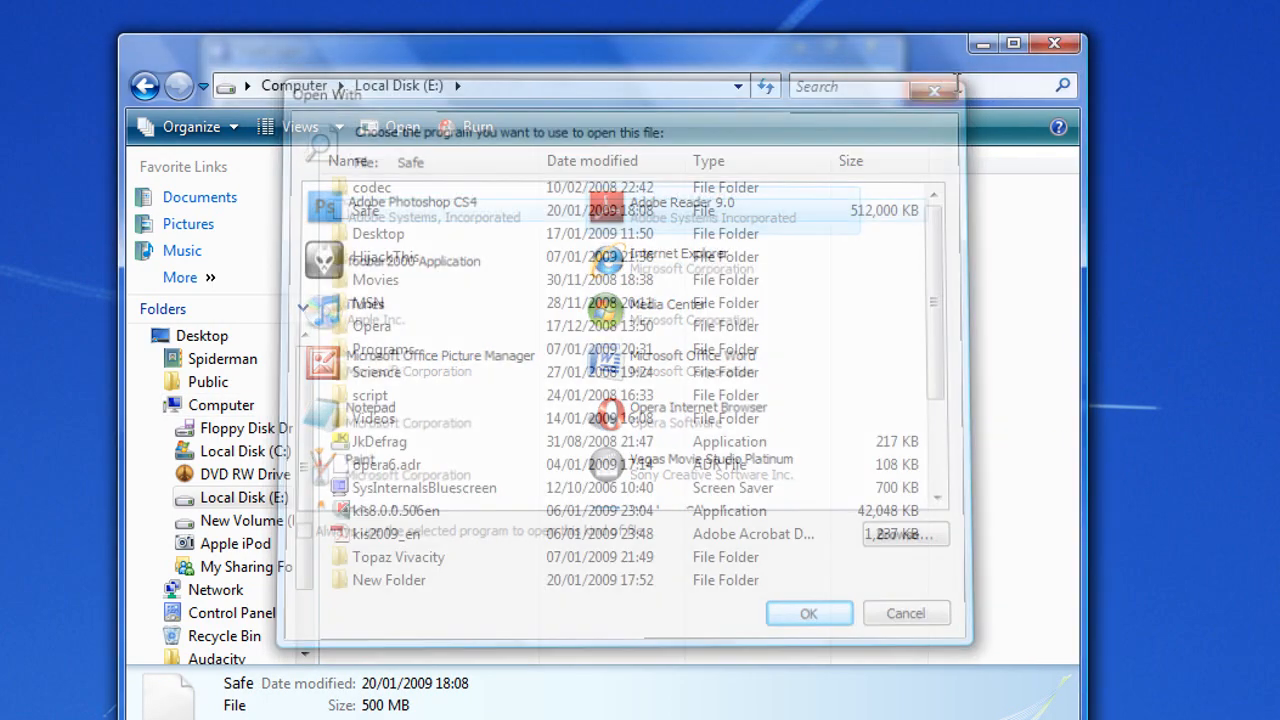
click(1066, 43)
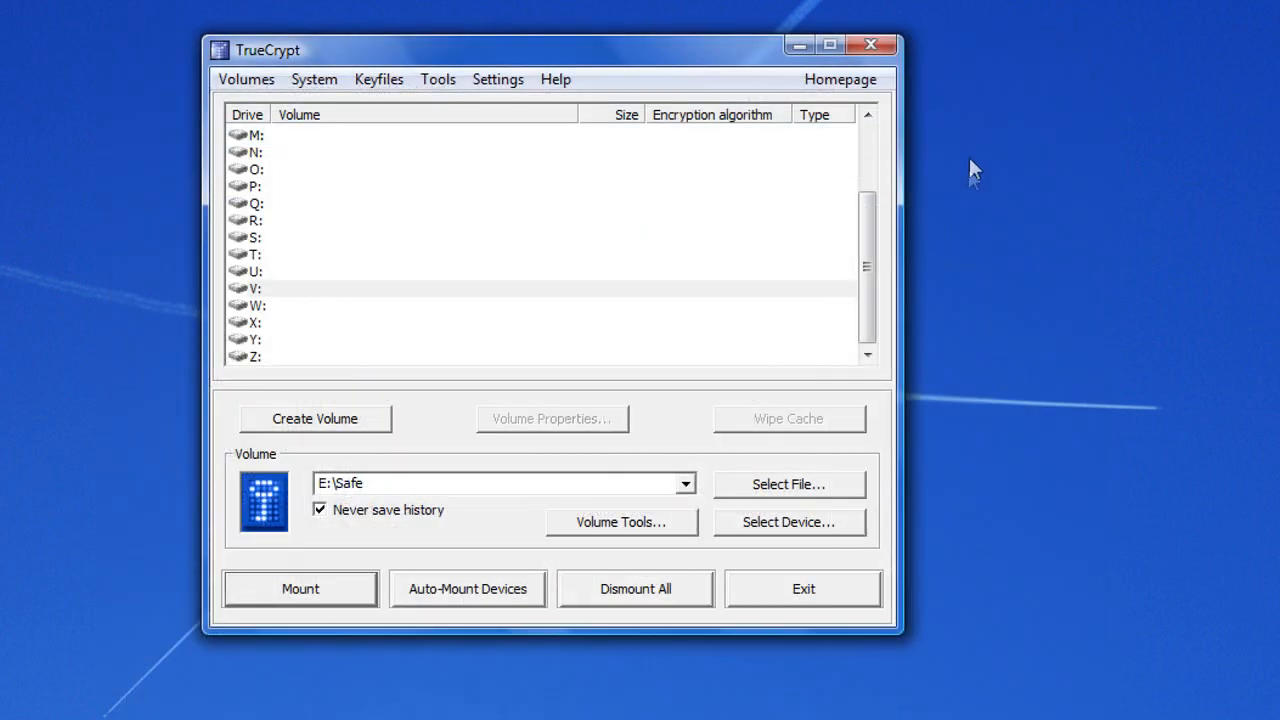